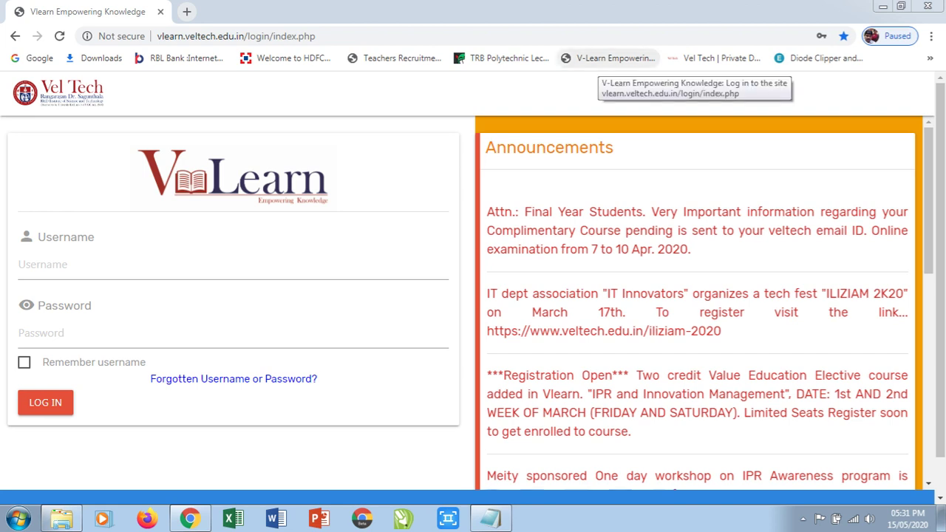
# Log in to the V-Learn site using the second saved account's username and password
pyautogui.click(636, 61)
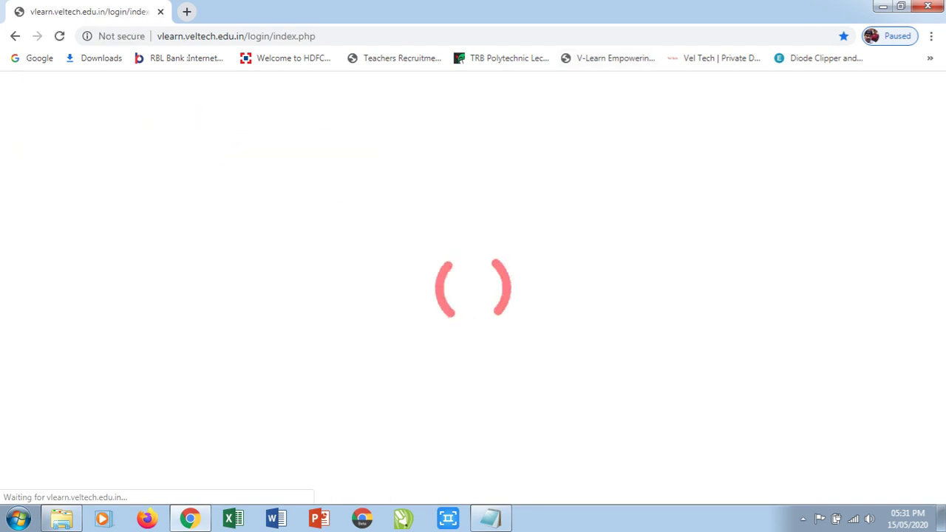
pyautogui.click(81, 265)
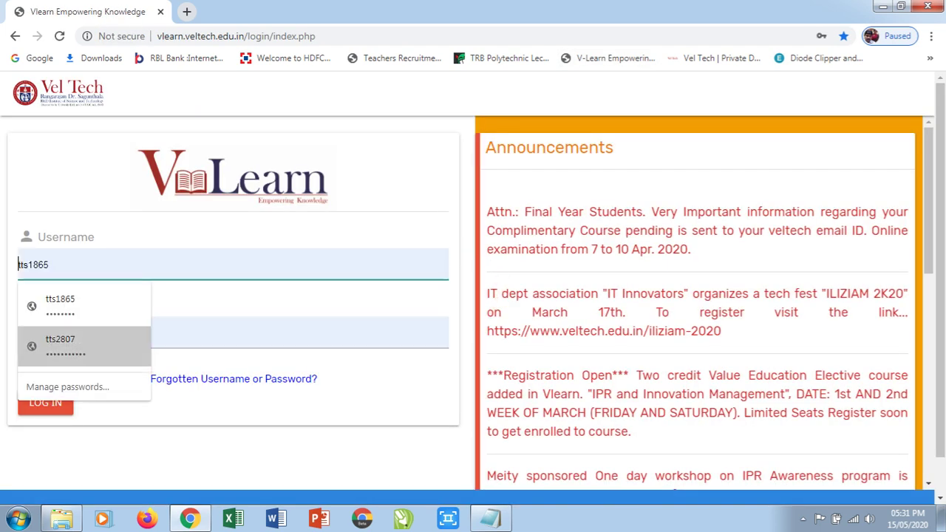
pyautogui.click(83, 345)
pyautogui.press('Return')
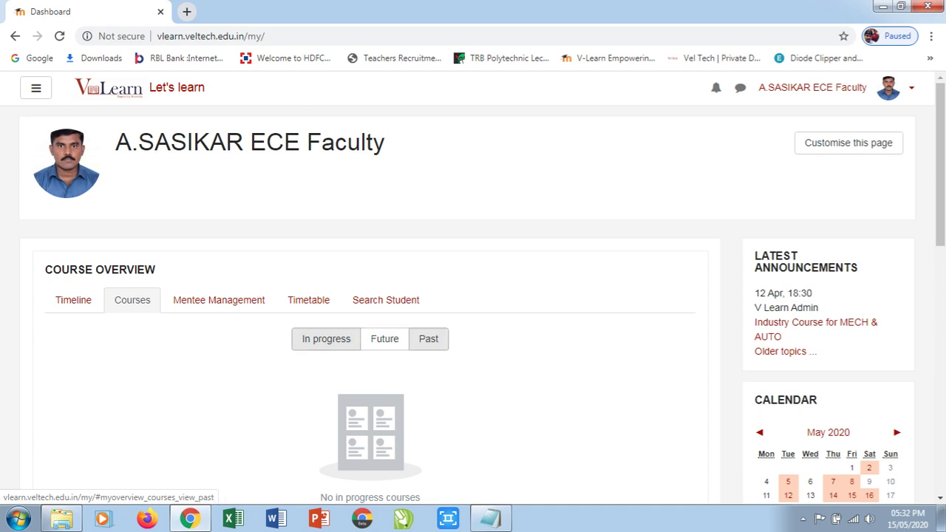
# Open the Basic Electronics Engineering (SOEC-A) course from page 2 of the past courses
pyautogui.click(428, 338)
pyautogui.scroll(-3, 429, 339)
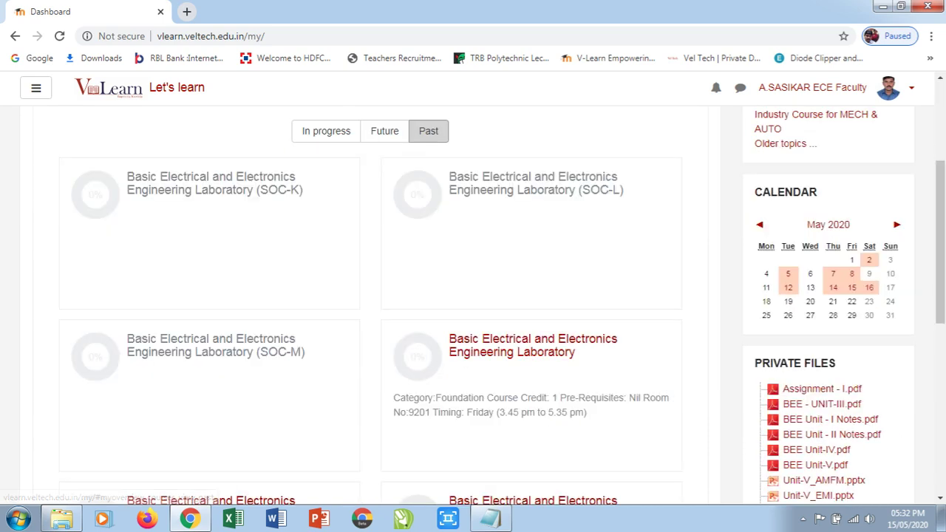
pyautogui.scroll(-3, 429, 338)
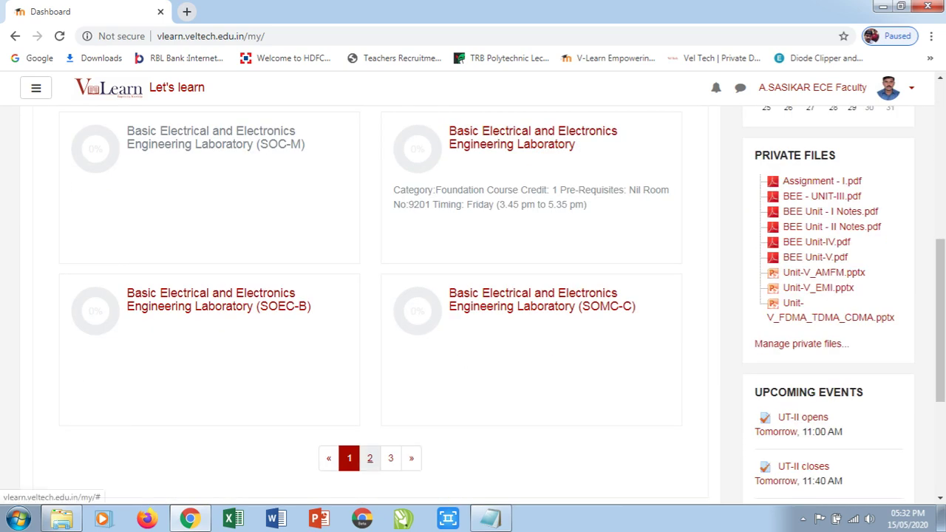
pyautogui.click(369, 459)
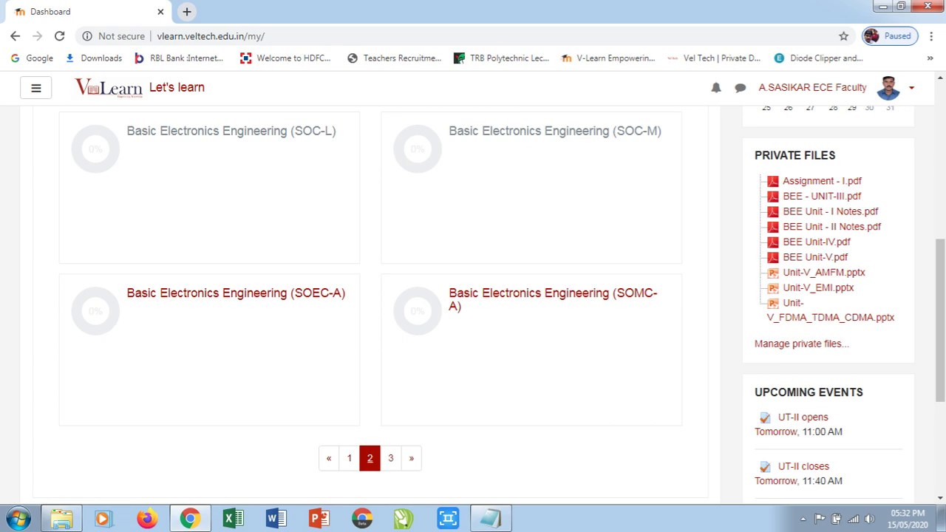
pyautogui.click(236, 292)
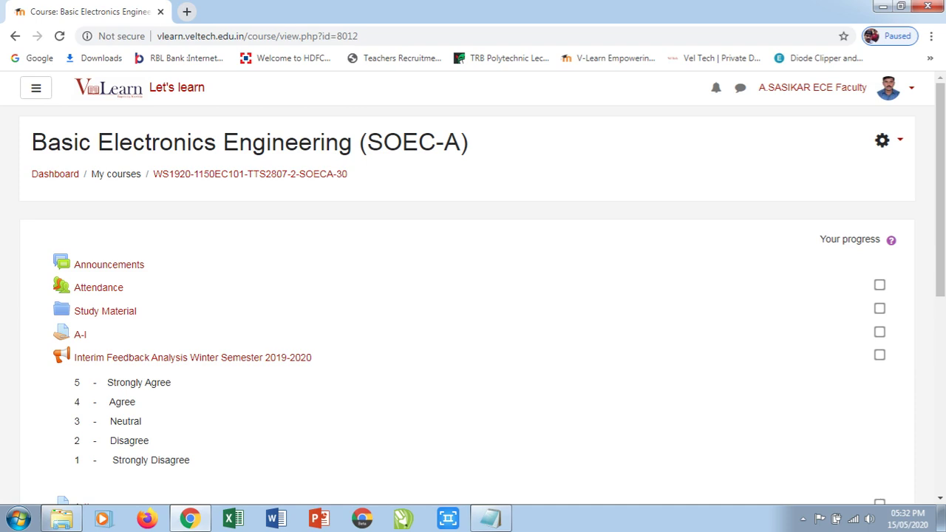
# Open the UT-II quiz and bring up its settings for editing
pyautogui.scroll(-2, 473, 296)
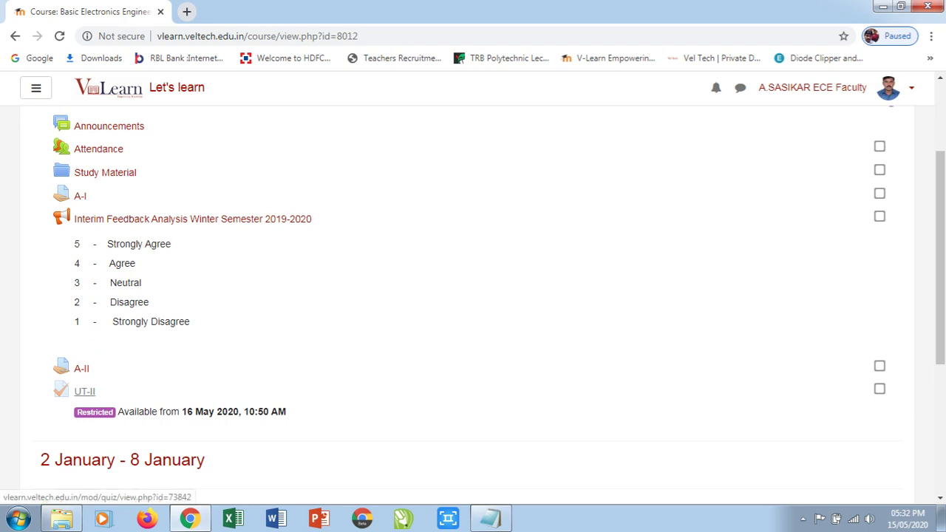
pyautogui.click(84, 390)
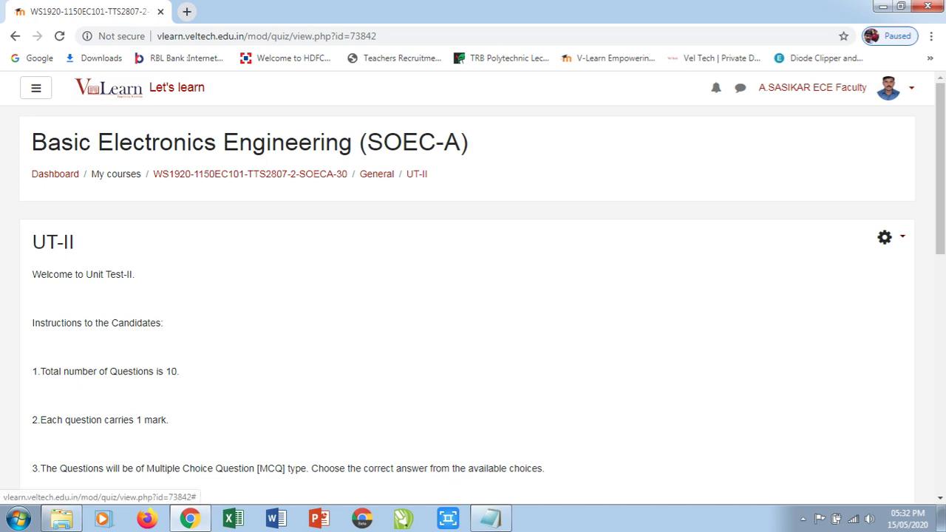
pyautogui.click(889, 237)
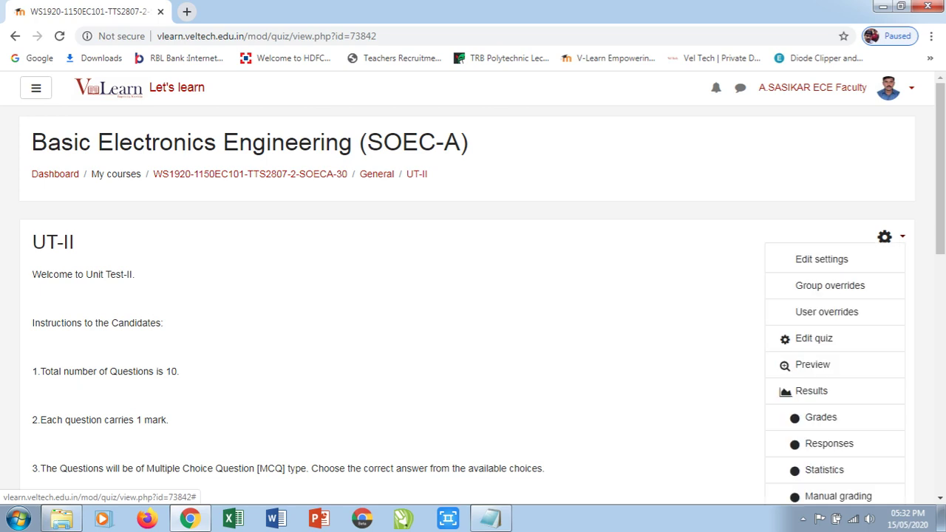
pyautogui.click(821, 259)
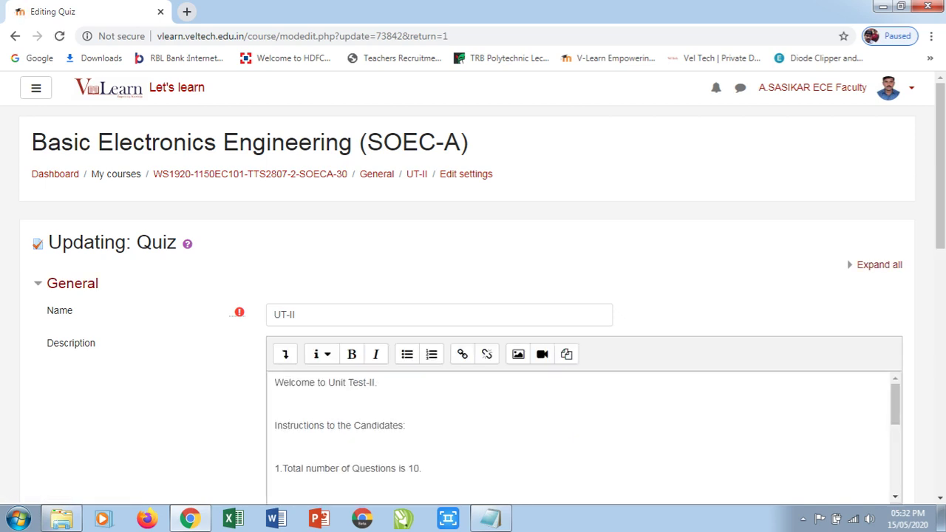
# Read through the quiz's name and the candidate instructions in its description
pyautogui.scroll(-1, 473, 296)
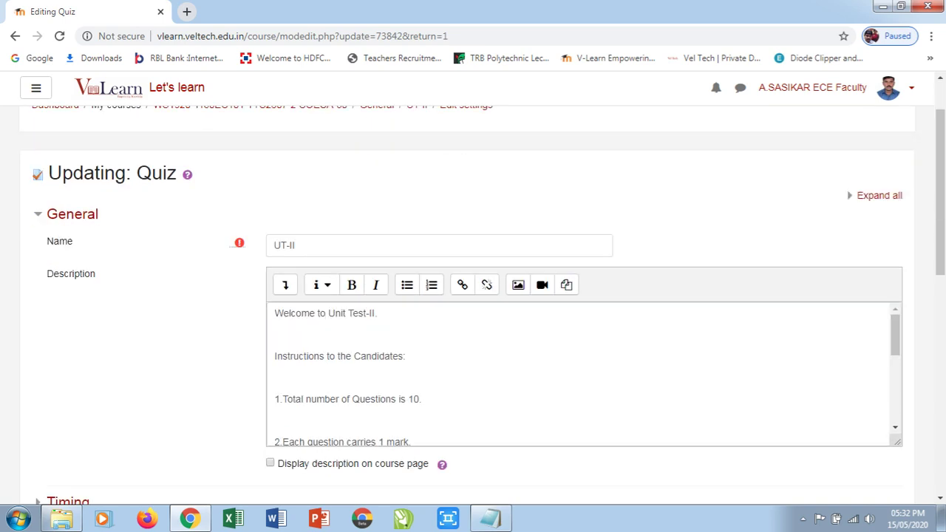
pyautogui.scroll(1, 473, 296)
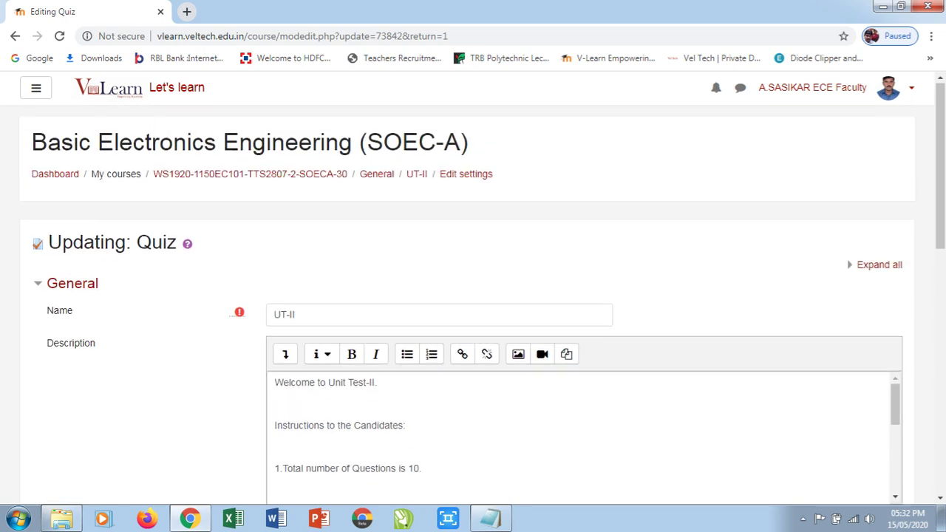
pyautogui.scroll(-2, 584, 436)
pyautogui.scroll(-2, 583, 436)
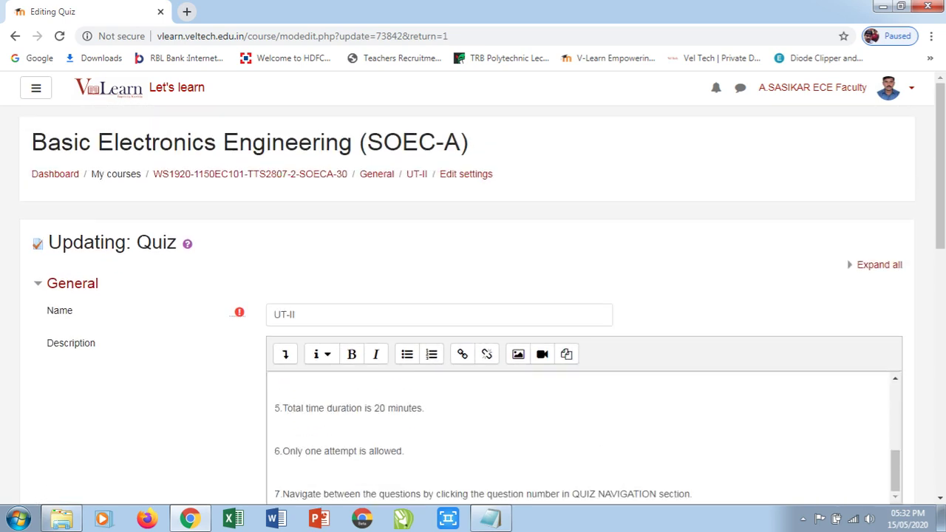
pyautogui.scroll(-2, 584, 436)
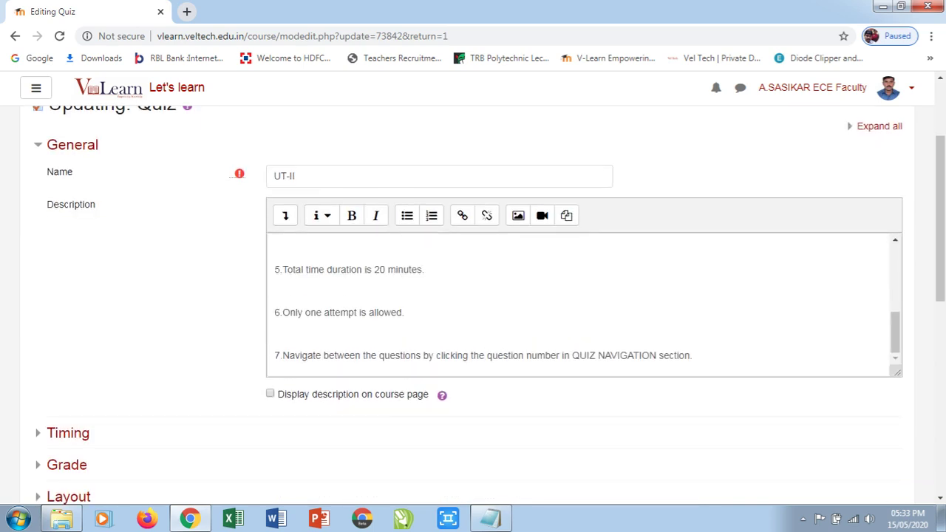
# Examine the quiz's timing settings, including opening, closing and time limit, and collapse the section
pyautogui.scroll(-2, 473, 296)
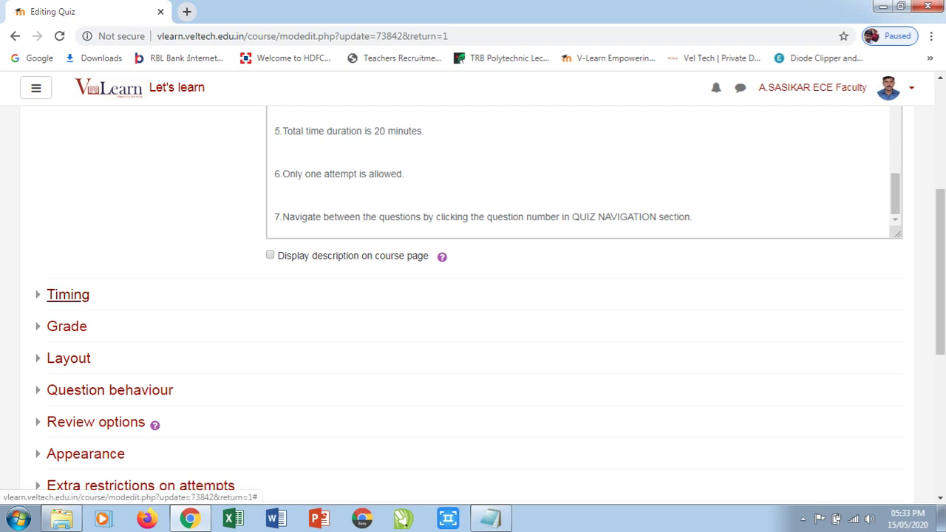
pyautogui.click(68, 294)
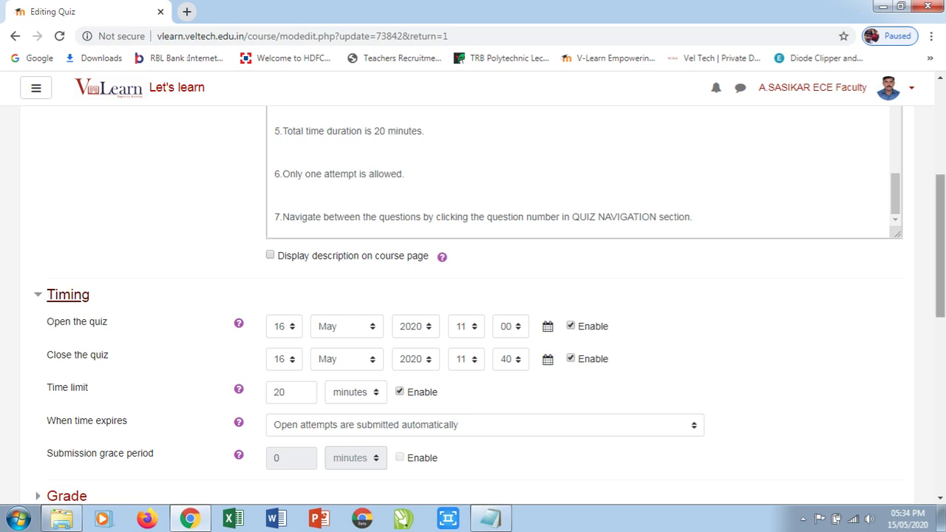
pyautogui.scroll(-3, 473, 295)
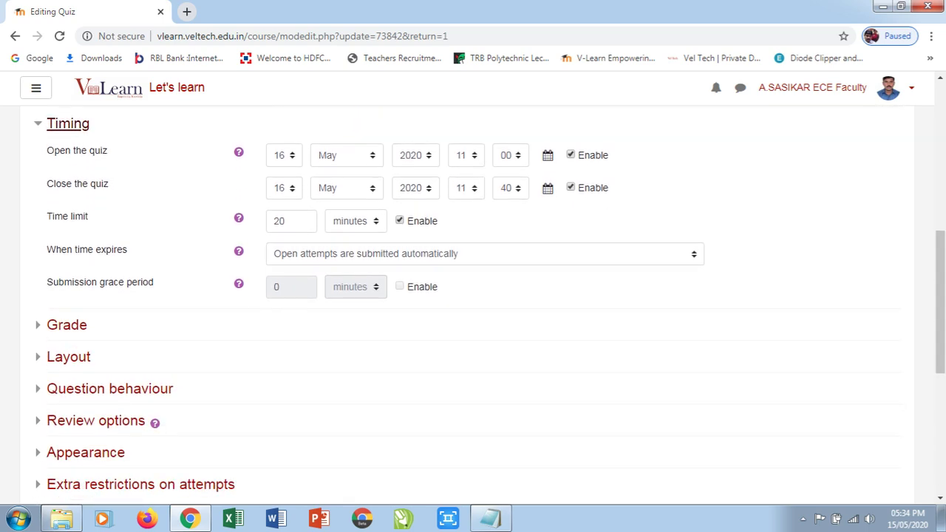
pyautogui.click(68, 123)
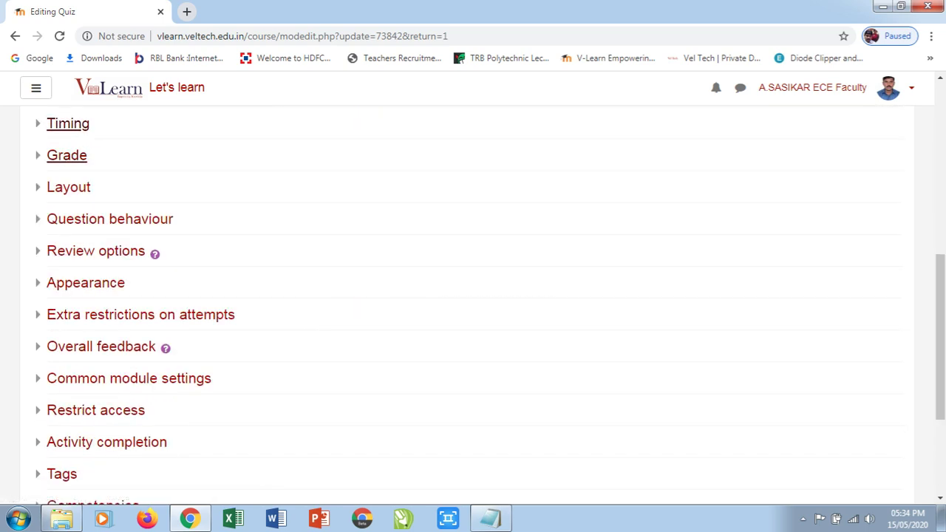
# Examine the quiz's grade settings and the choices for attempts allowed, and collapse the section
pyautogui.click(67, 155)
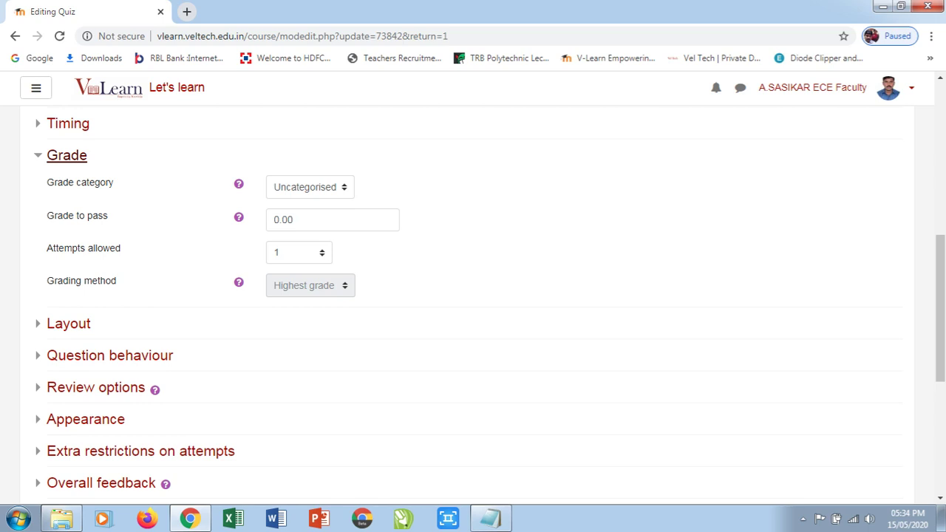
pyautogui.click(299, 252)
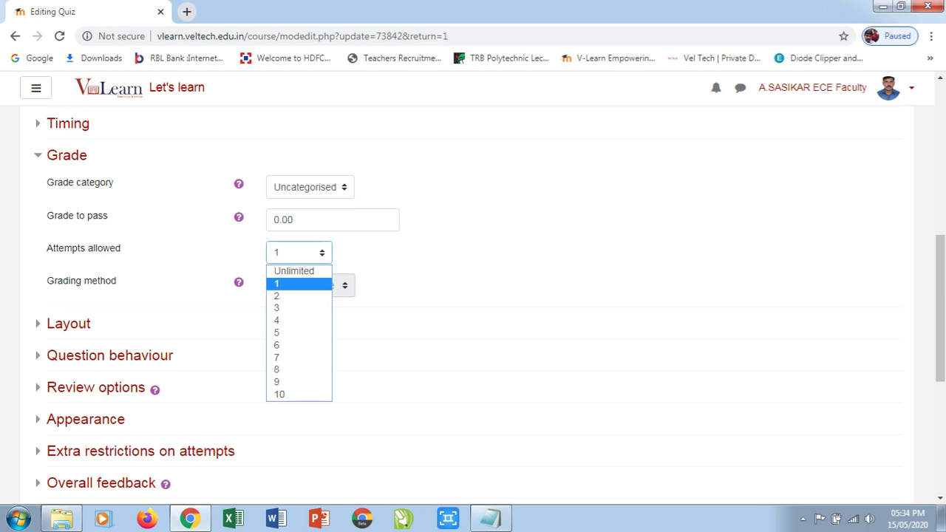
pyautogui.press('Escape')
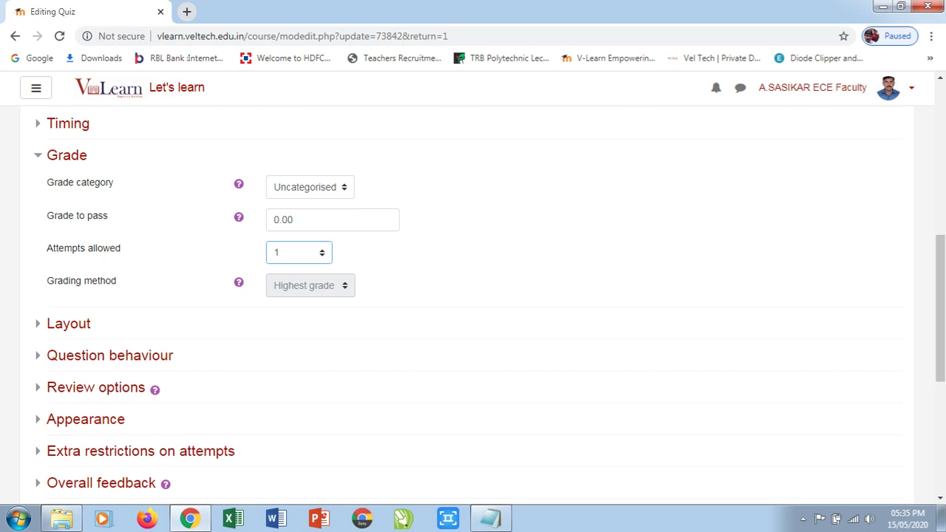
pyautogui.click(67, 156)
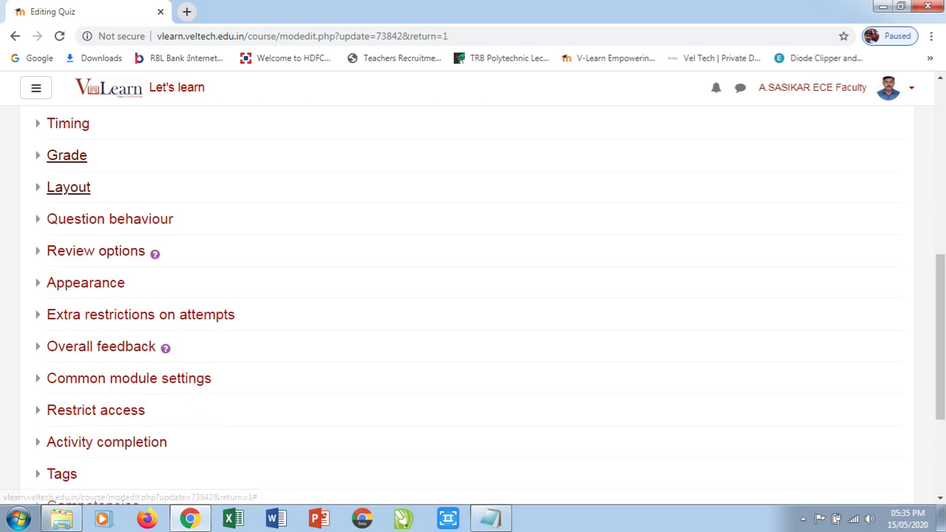
# Set the quiz layout to start a new page for every question and collapse the section
pyautogui.click(68, 187)
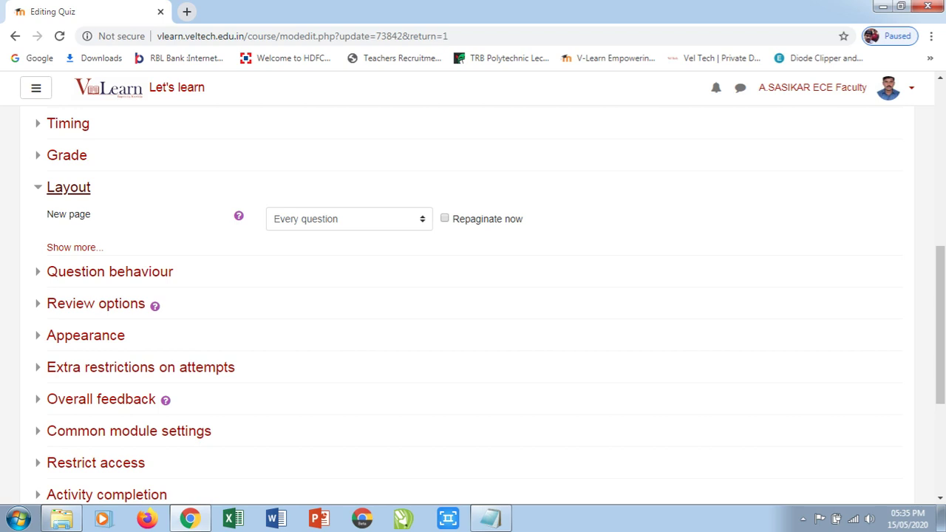
pyautogui.click(349, 219)
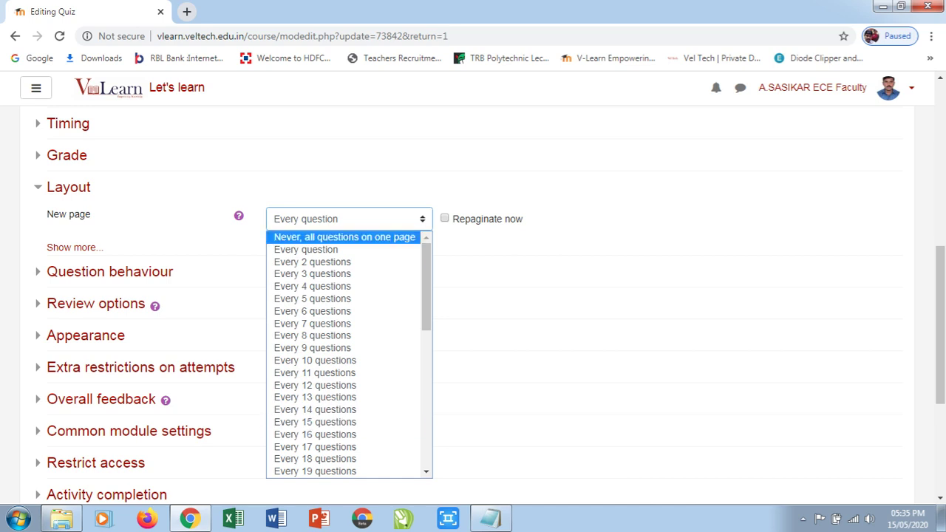
pyautogui.click(326, 250)
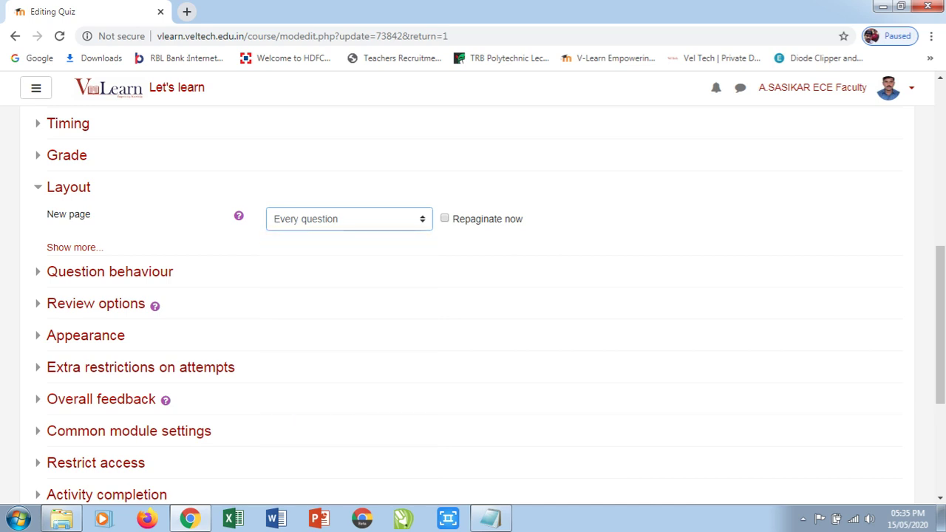
pyautogui.click(349, 218)
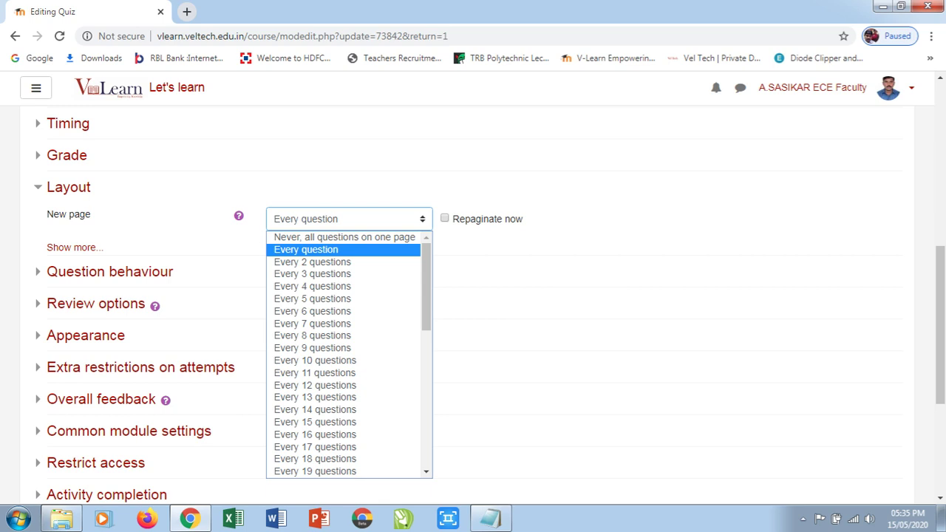
pyautogui.click(325, 250)
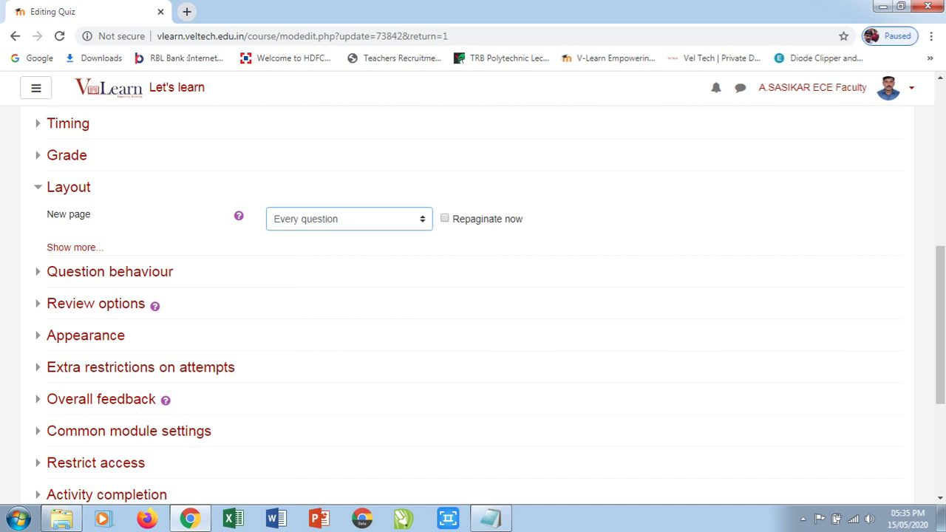
pyautogui.click(68, 187)
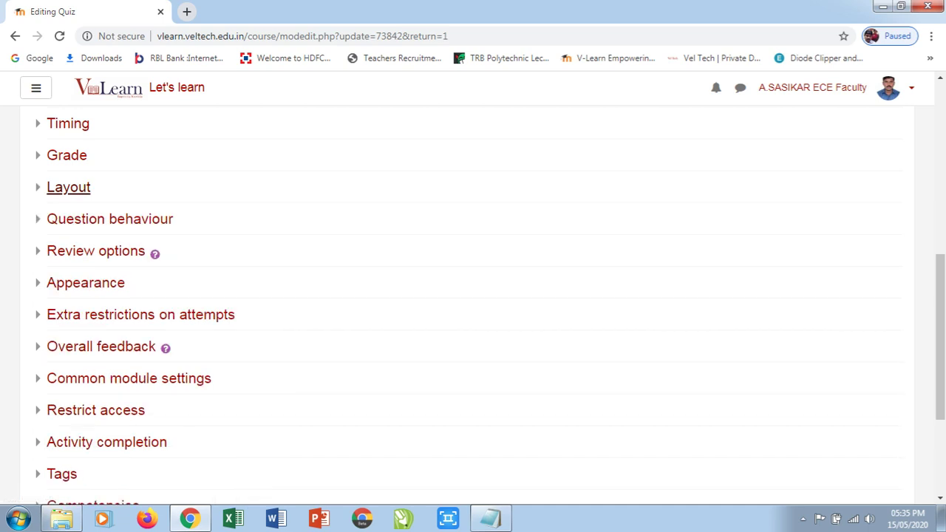
# Set how questions behave to Deferred feedback and collapse the question behaviour section
pyautogui.click(109, 219)
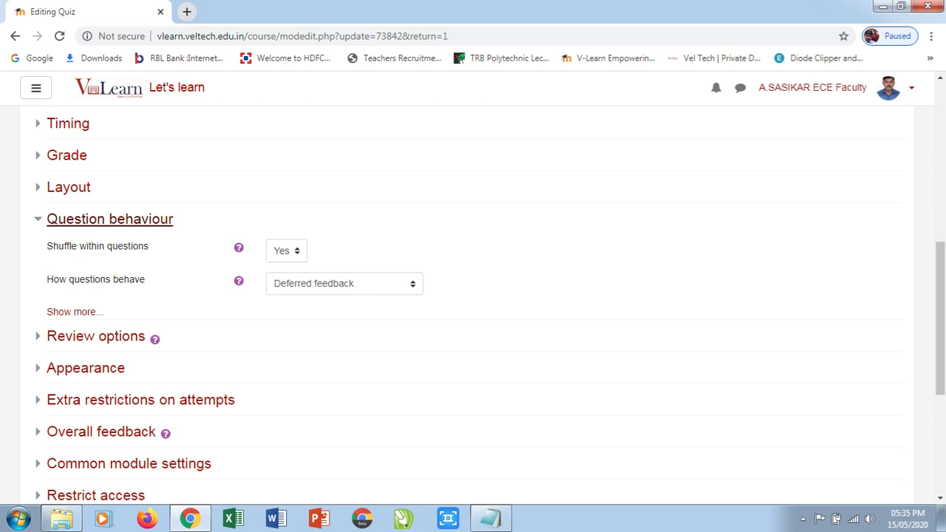
pyautogui.click(344, 283)
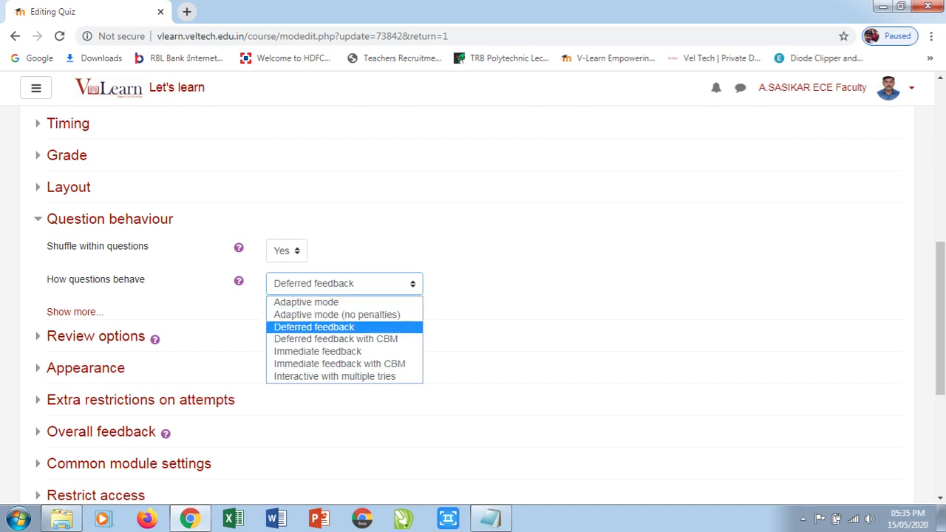
pyautogui.click(325, 327)
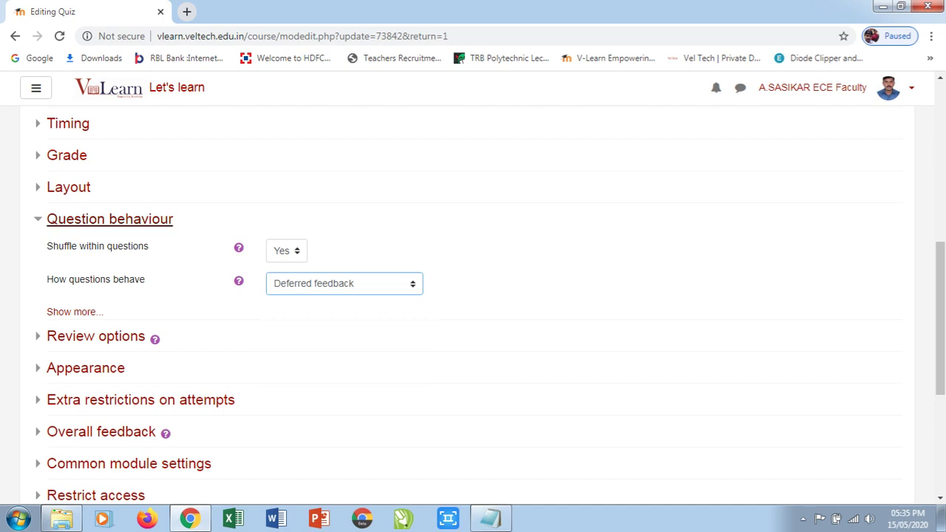
pyautogui.click(109, 218)
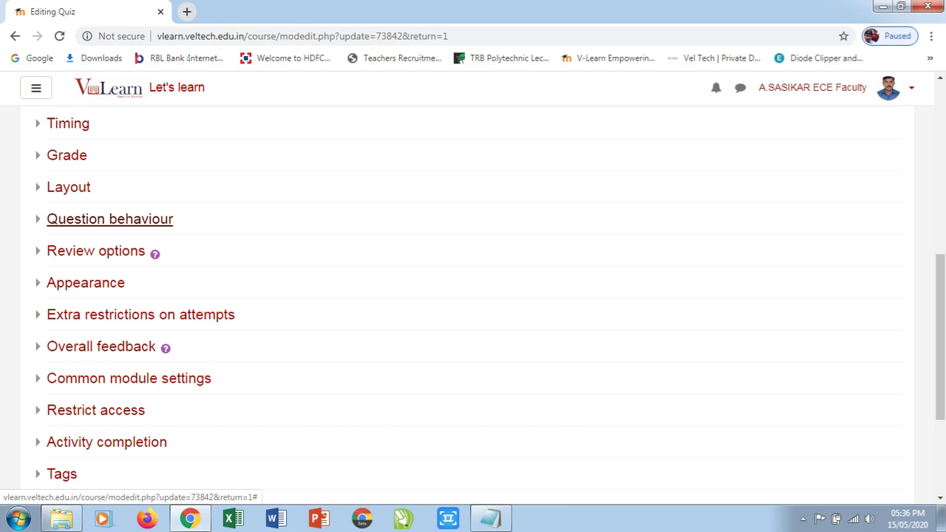
# Examine the quiz's review options for each stage during and after the attempt
pyautogui.click(96, 250)
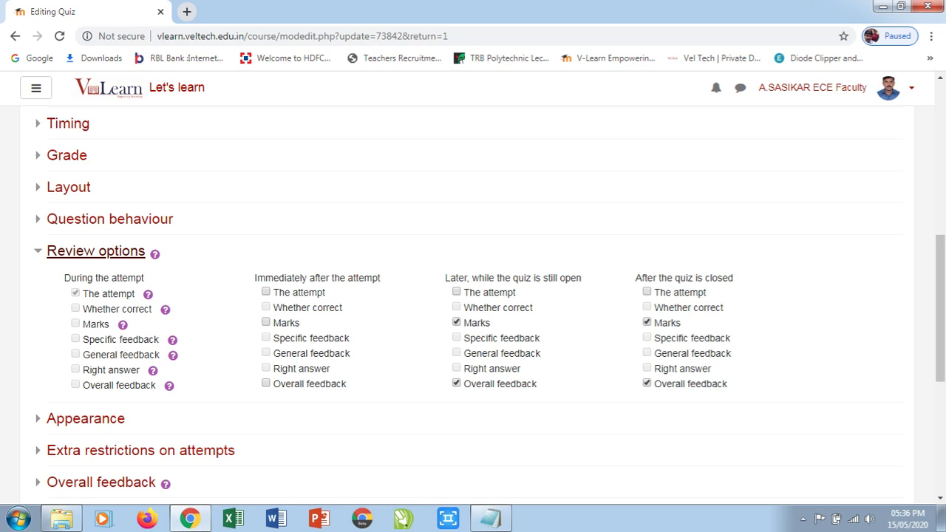
pyautogui.scroll(-2, 473, 296)
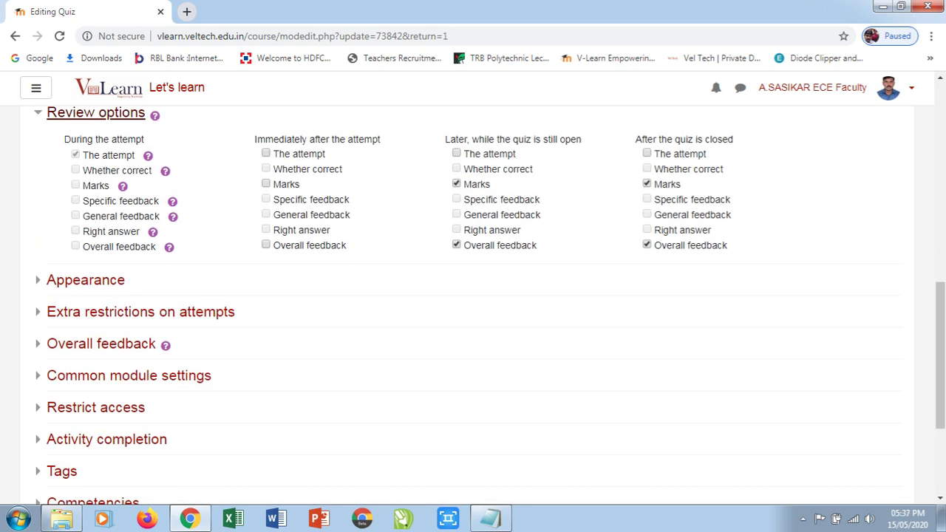
# Examine the quiz's appearance settings, including the extra options and the choices for showing blocks during attempts, with the review and appearance sections collapsed when done
pyautogui.click(96, 112)
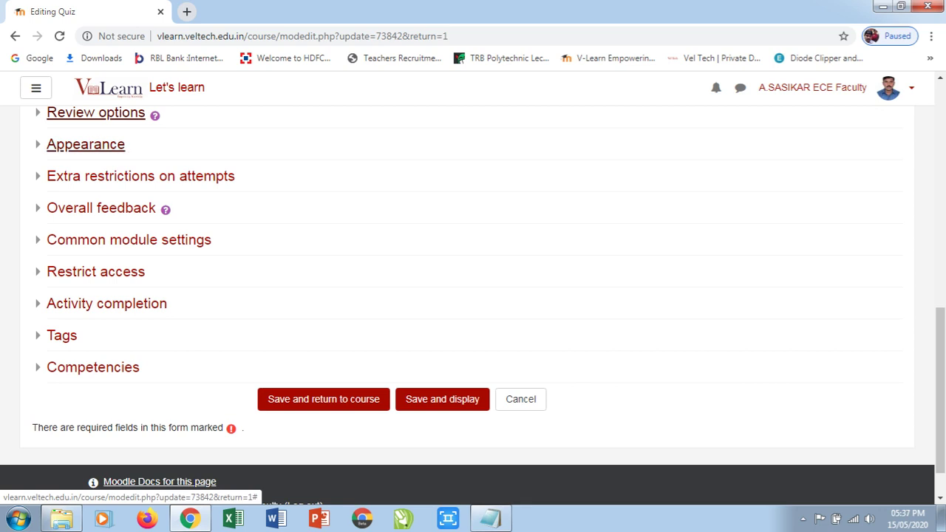
pyautogui.click(85, 144)
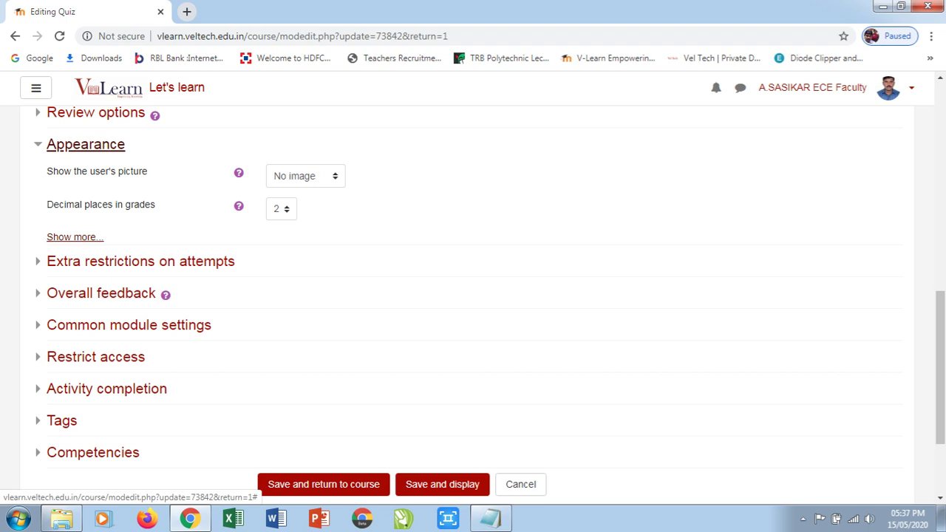
pyautogui.click(75, 237)
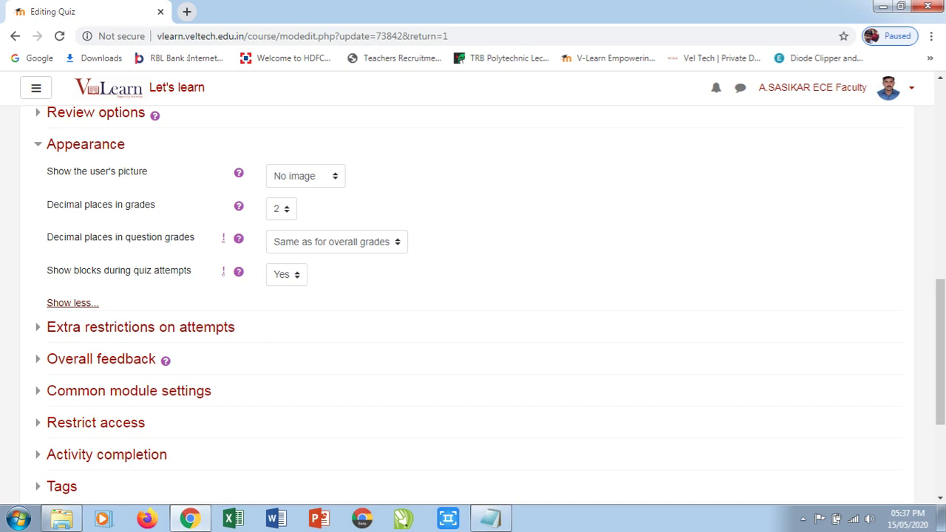
pyautogui.click(286, 274)
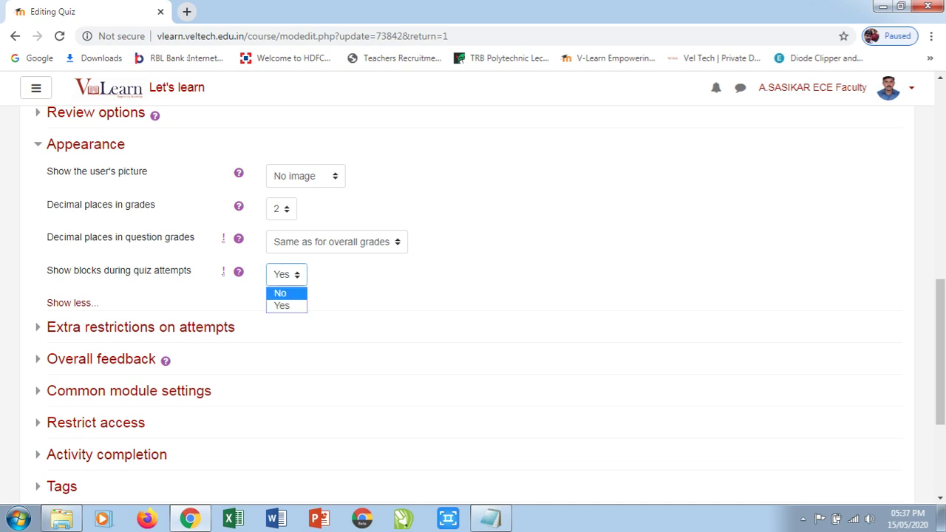
pyautogui.press('Escape')
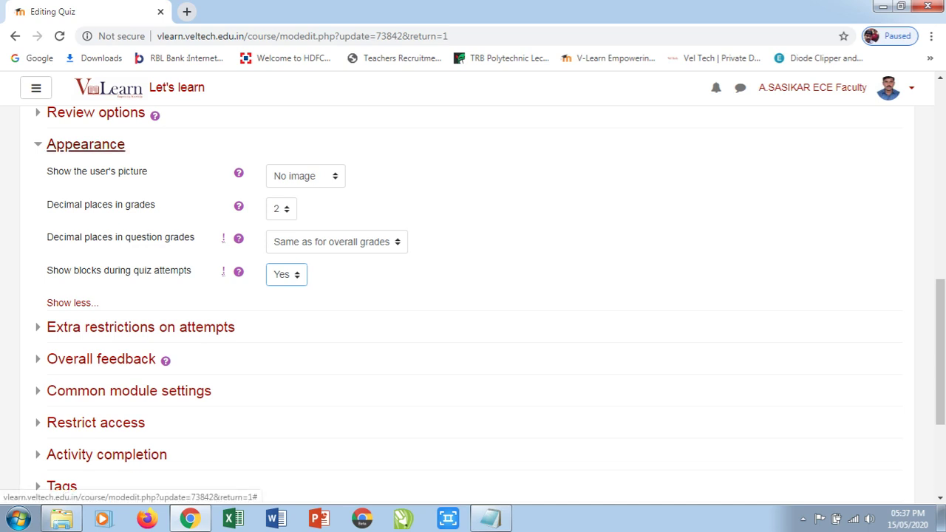
pyautogui.click(86, 144)
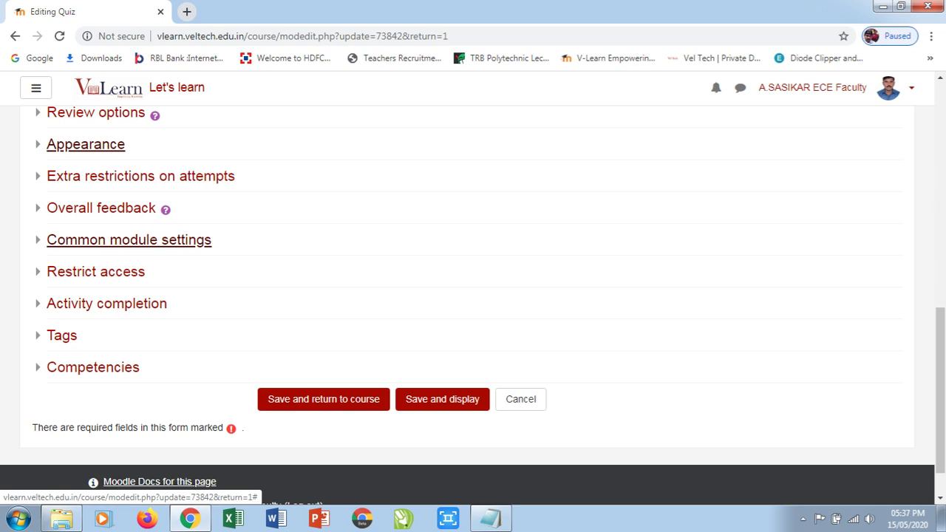
# Set the quiz's availability in the common module settings to Show on course page and collapse the section
pyautogui.click(128, 239)
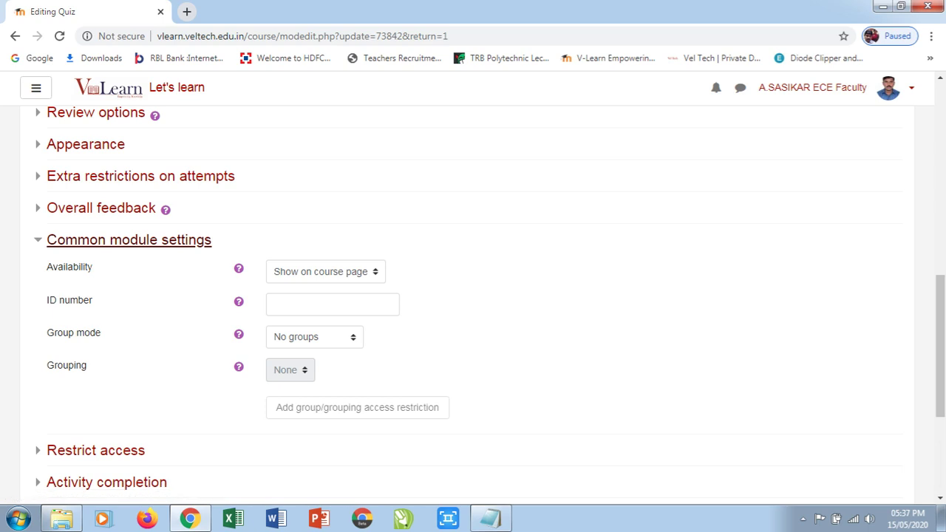
pyautogui.click(325, 271)
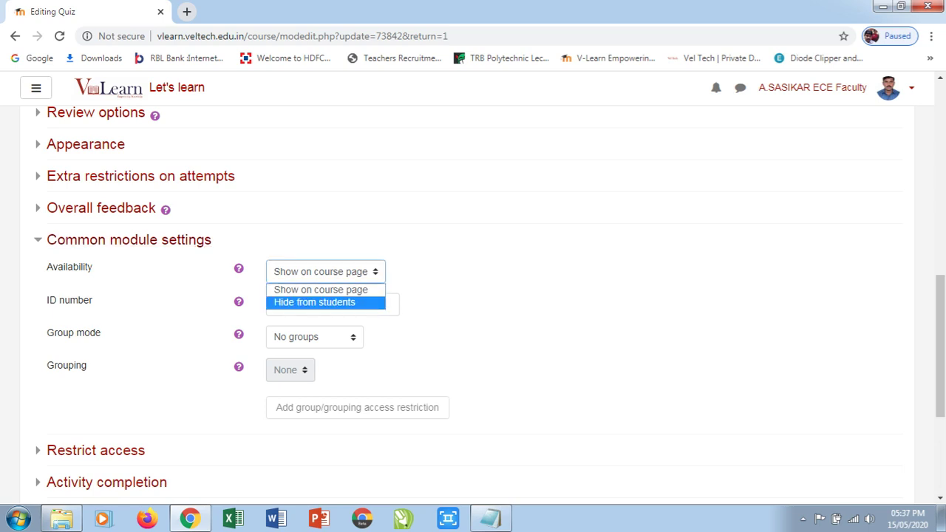
pyautogui.press('Up')
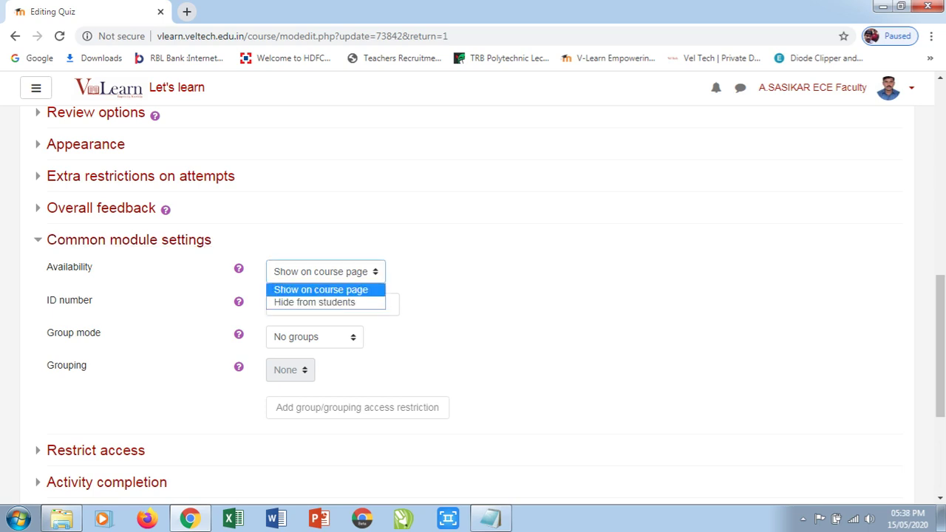
pyautogui.press('Return')
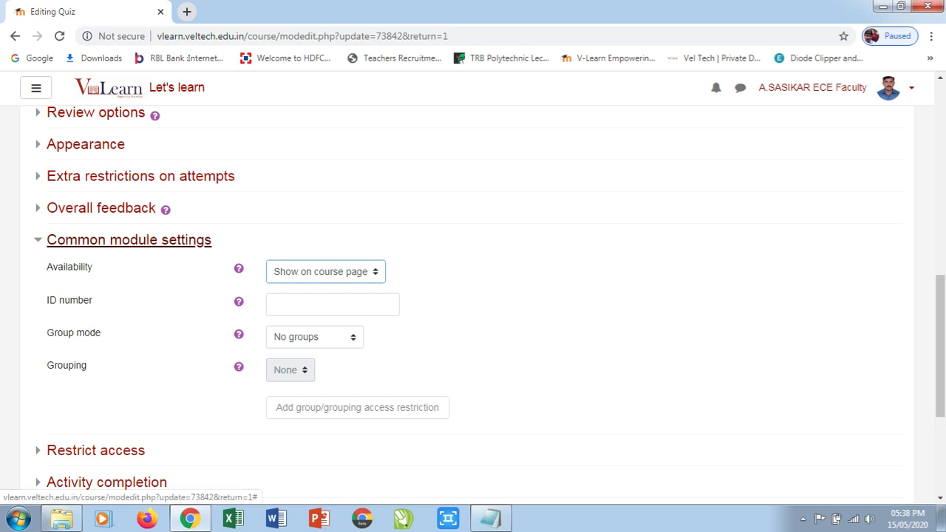
pyautogui.click(129, 239)
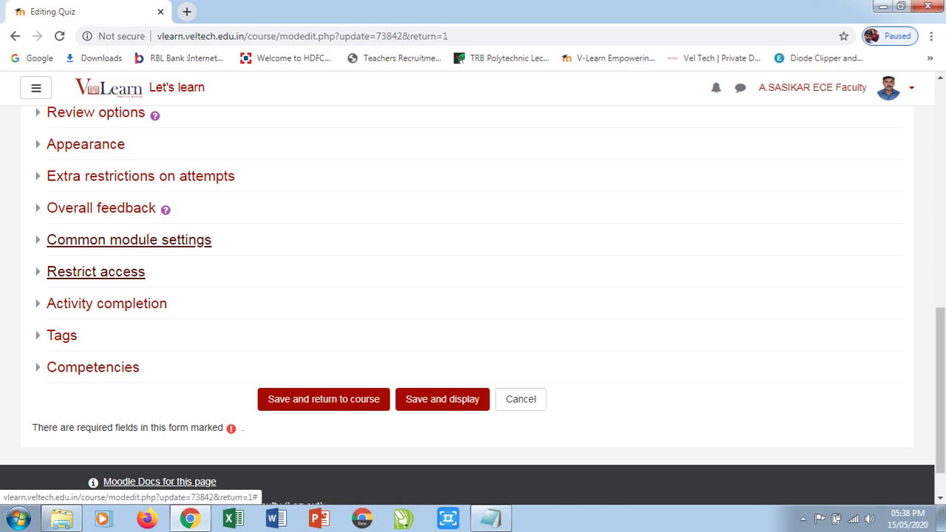
# Examine the quiz's date-based access restriction and collapse the Restrict access section
pyautogui.click(96, 271)
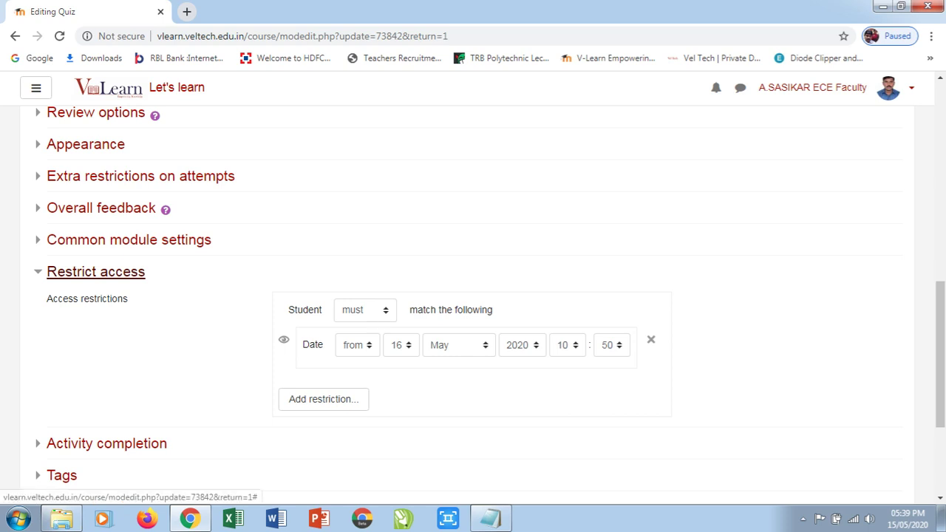
pyautogui.click(96, 271)
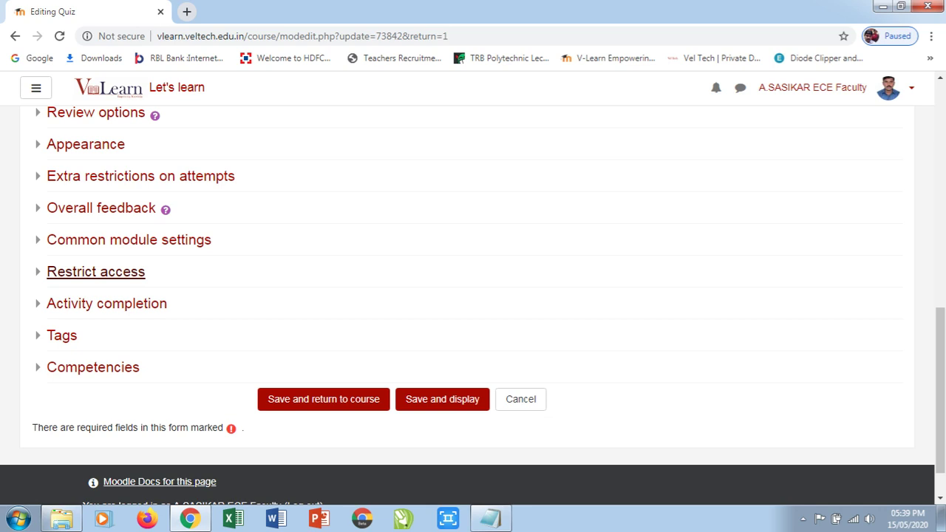
# Expand the quiz's Timing section to show its opening and closing times
pyautogui.scroll(15, 473, 296)
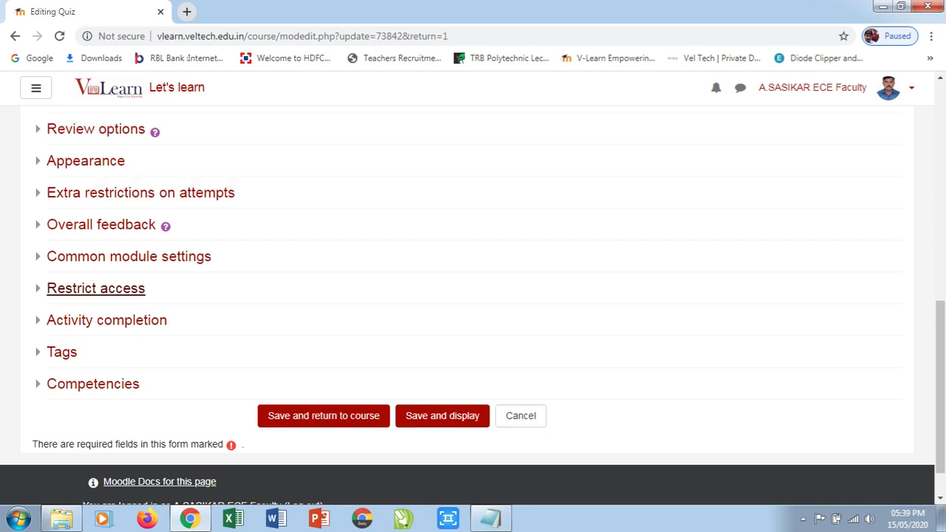
pyautogui.scroll(-1, 473, 296)
pyautogui.scroll(-1, 473, 295)
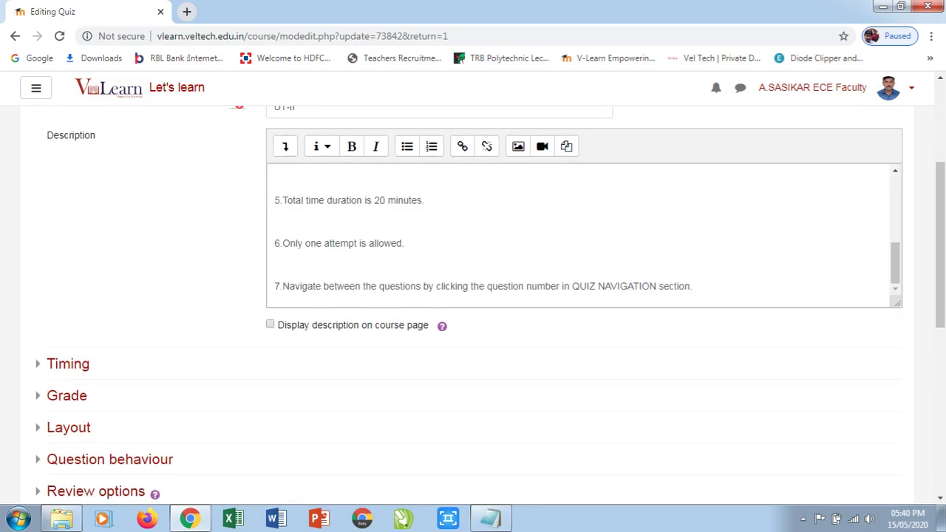
pyautogui.click(67, 364)
pyautogui.scroll(-1, 473, 295)
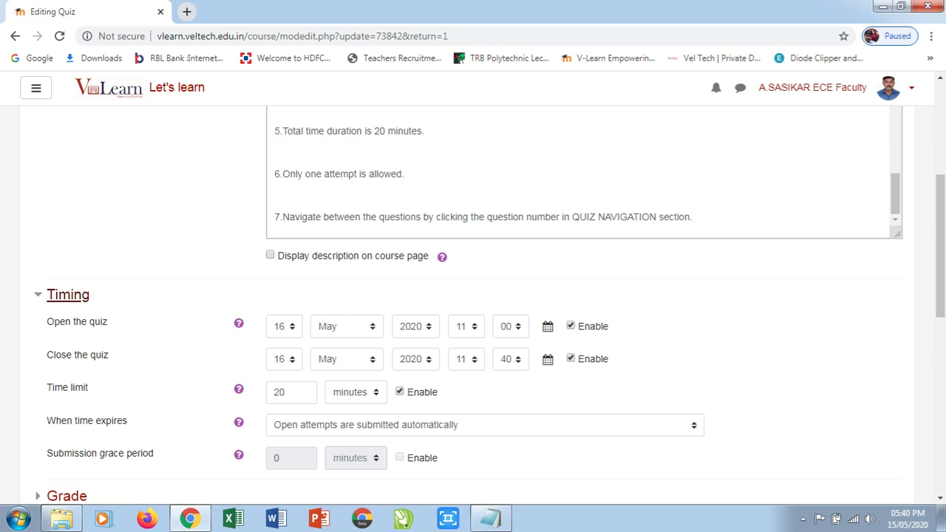
# Set the quiz's opening time to 12:20 and its closing time to 13:00
pyautogui.click(466, 326)
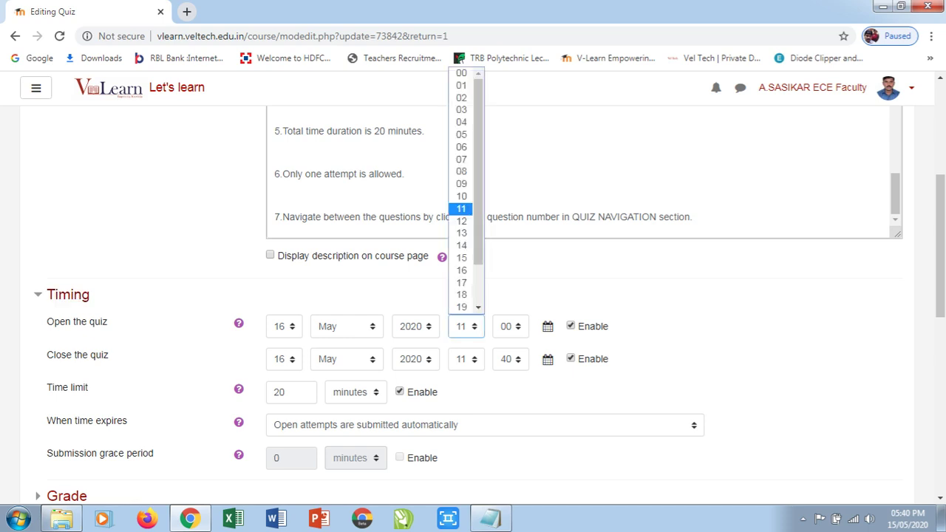
pyautogui.click(462, 220)
pyautogui.click(510, 326)
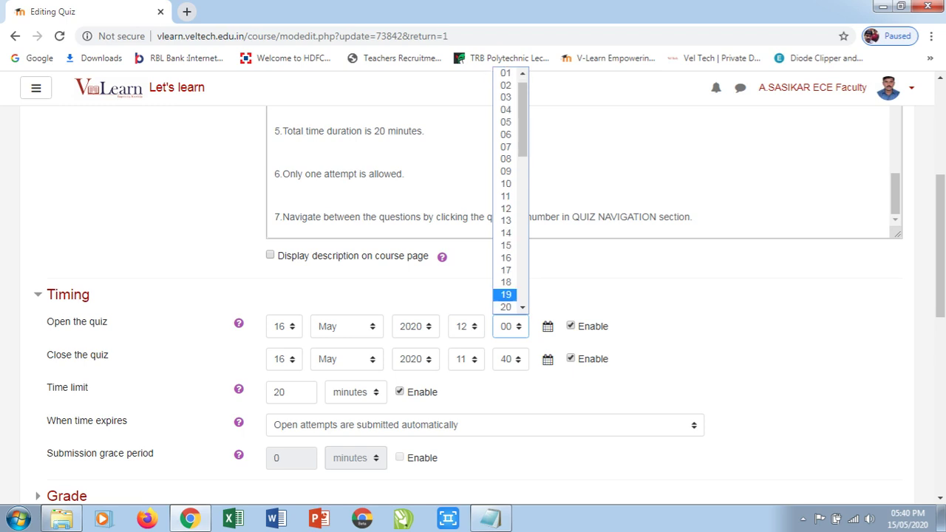
pyautogui.click(506, 307)
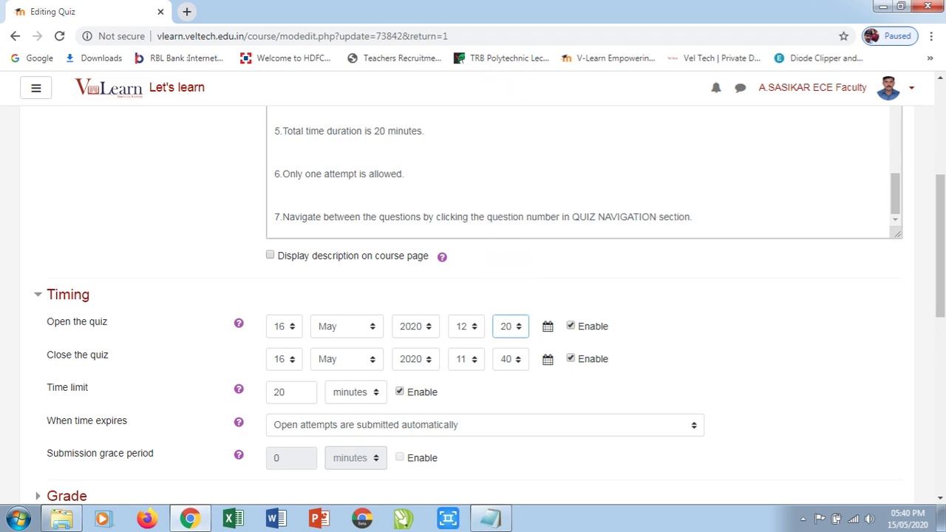
pyautogui.click(466, 359)
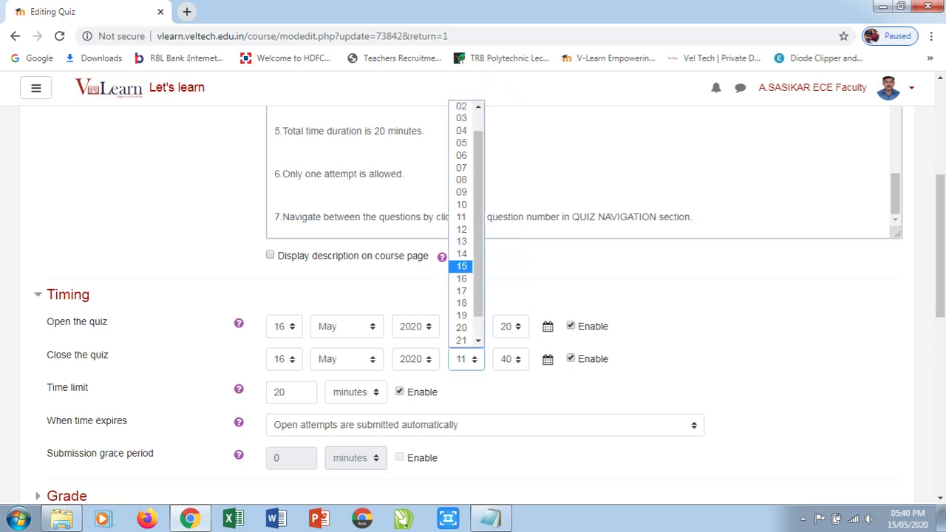
pyautogui.click(461, 266)
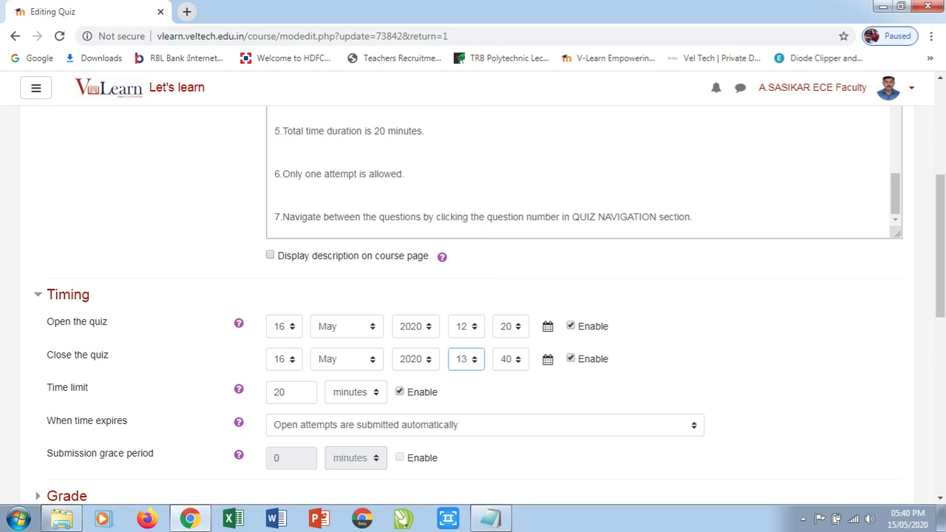
pyautogui.click(510, 360)
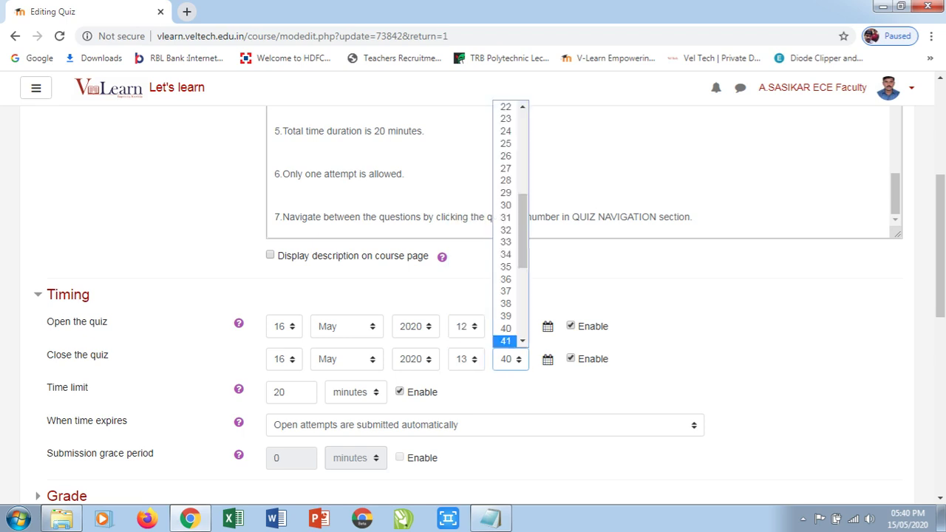
pyautogui.scroll(4, 510, 222)
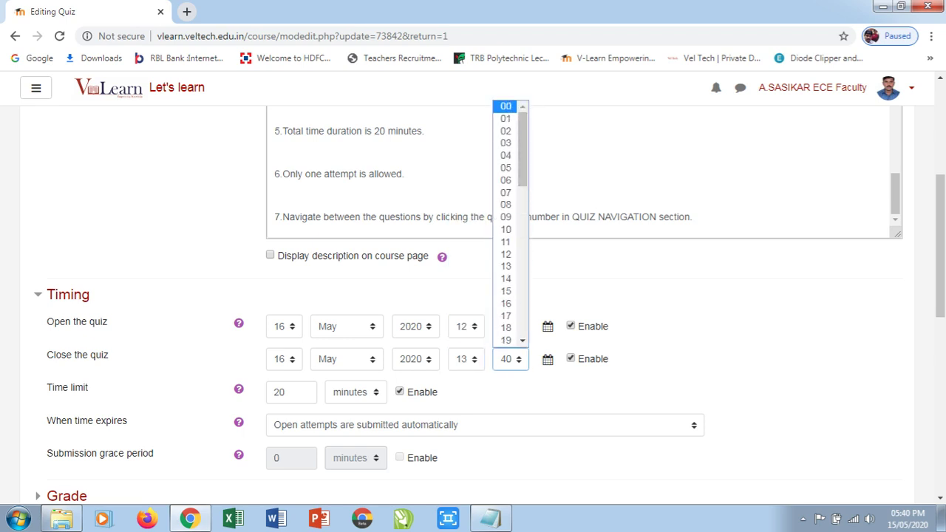
pyautogui.click(505, 106)
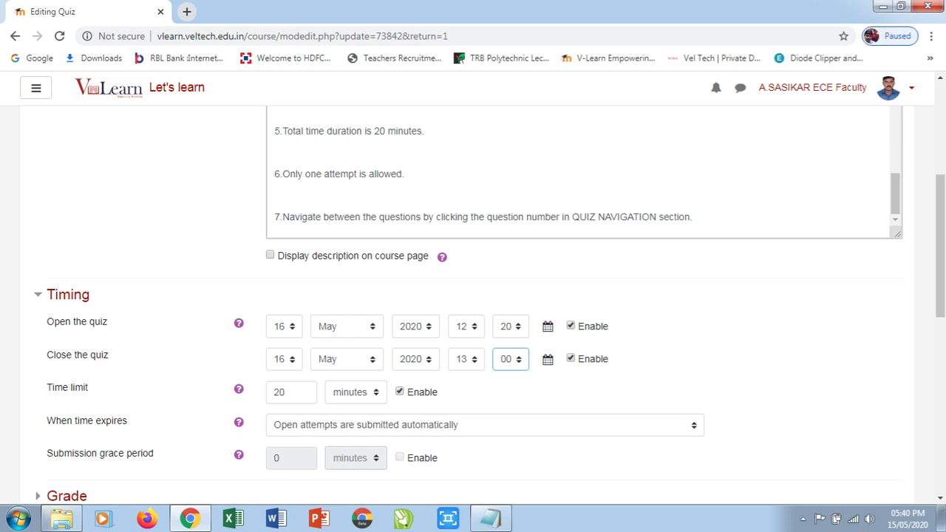
# Set the quiz's opening time to 11:00
pyautogui.click(466, 326)
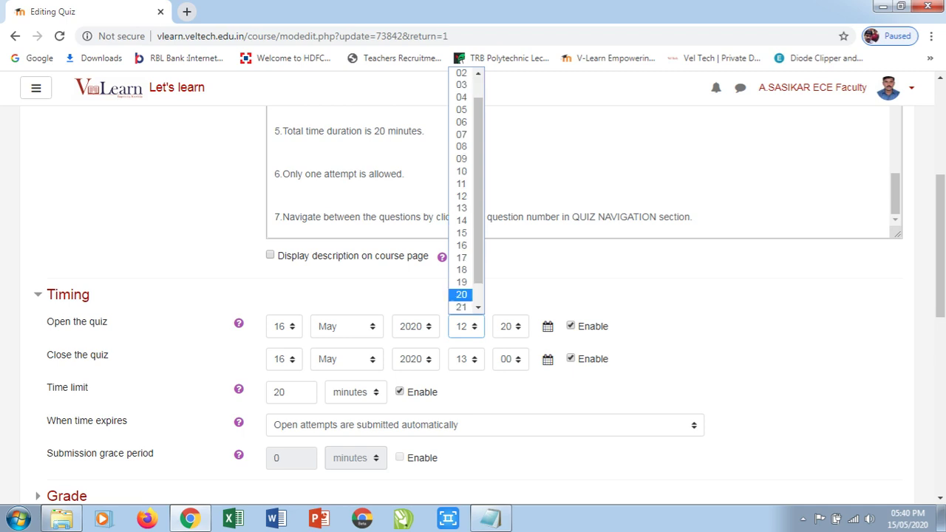
pyautogui.click(461, 208)
pyautogui.click(510, 326)
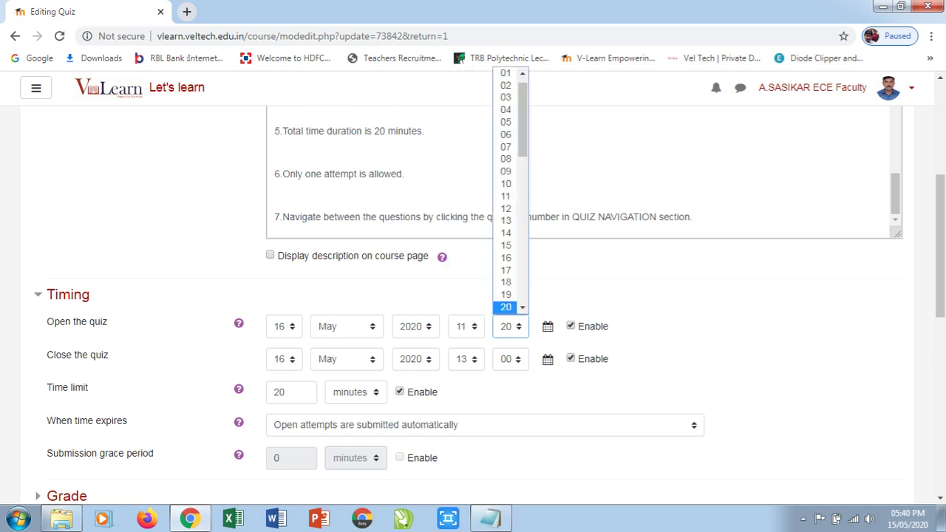
pyautogui.scroll(2, 506, 196)
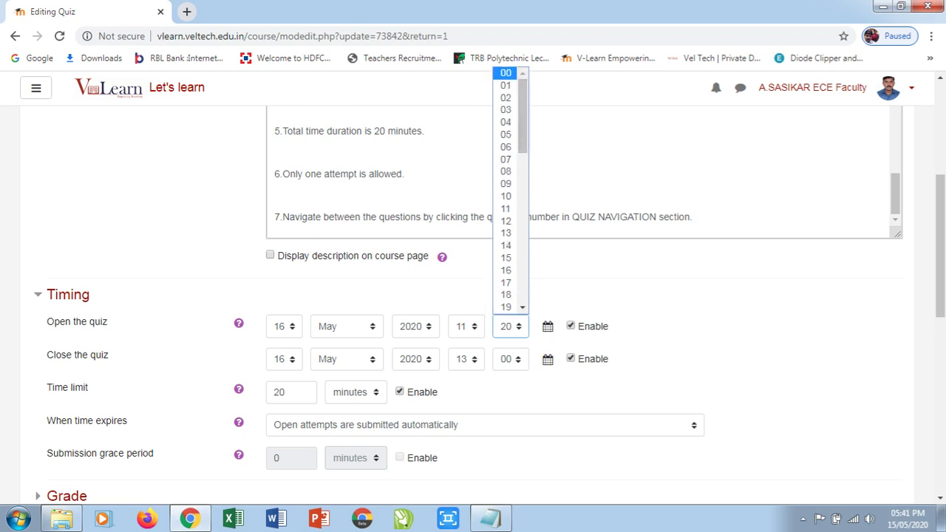
pyautogui.click(506, 73)
# Set the quiz's closing time to 11:40
pyautogui.click(466, 359)
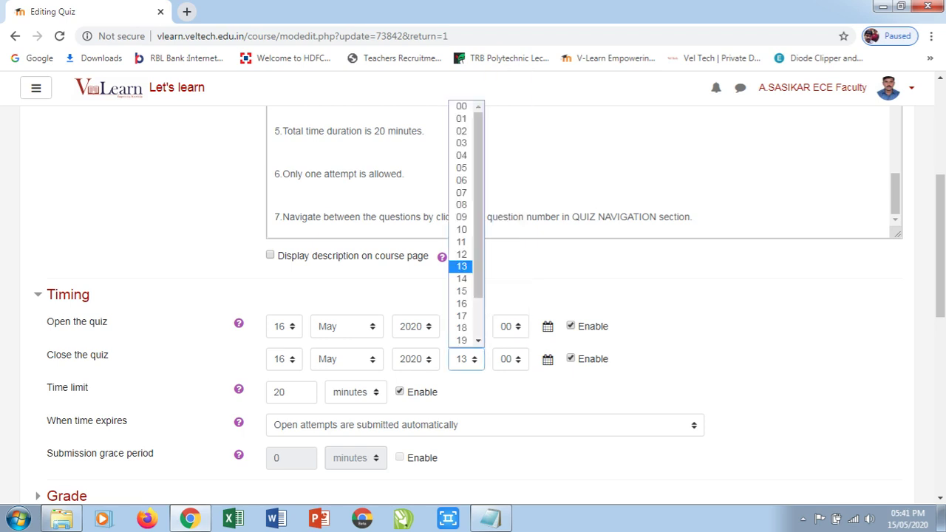
pyautogui.click(462, 241)
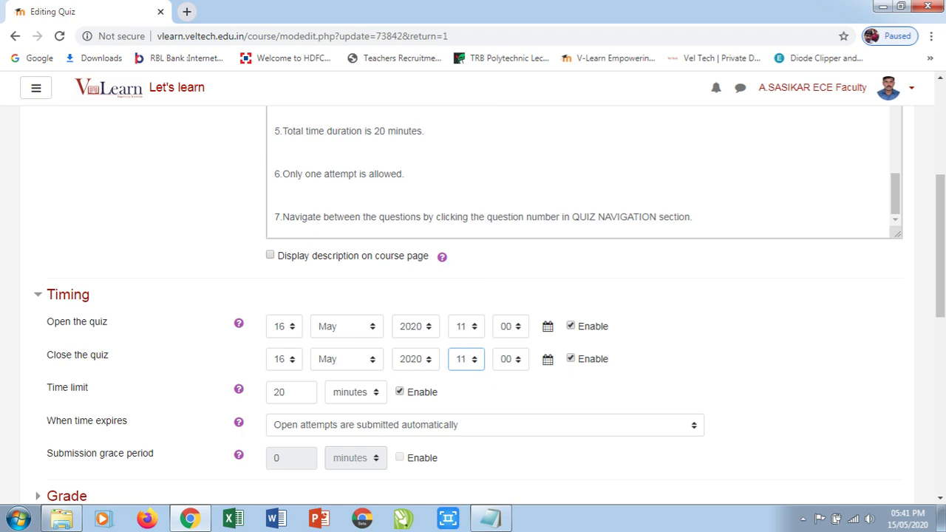
pyautogui.click(510, 358)
pyautogui.scroll(-1, 510, 221)
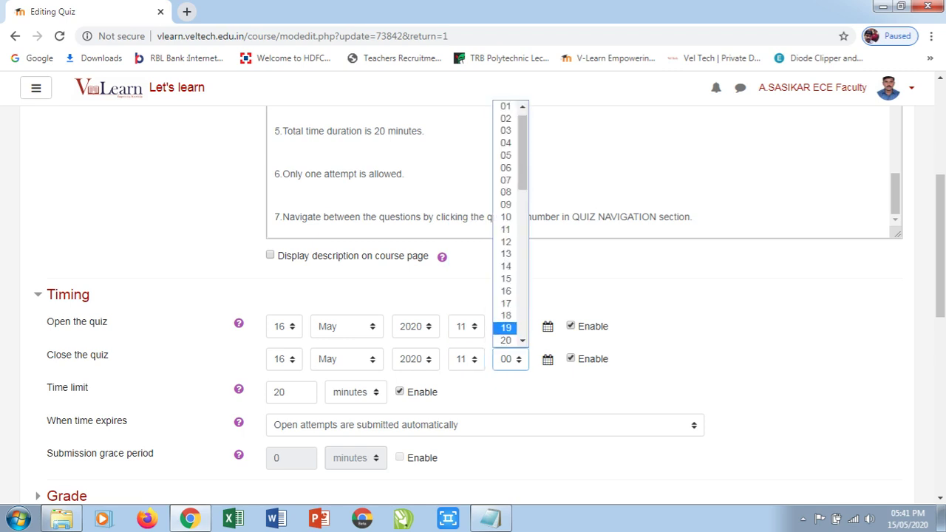
pyautogui.click(505, 340)
pyautogui.click(510, 359)
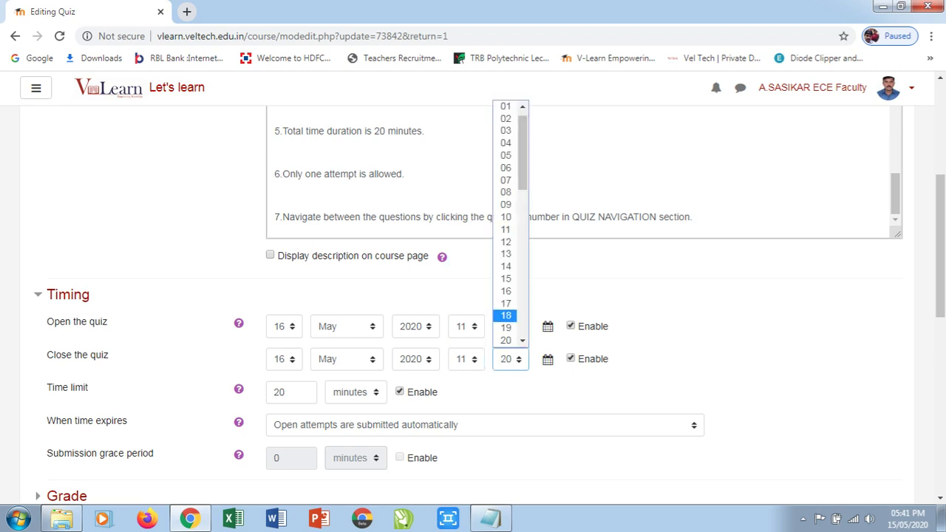
pyautogui.click(507, 313)
pyautogui.click(510, 358)
pyautogui.scroll(-4, 510, 222)
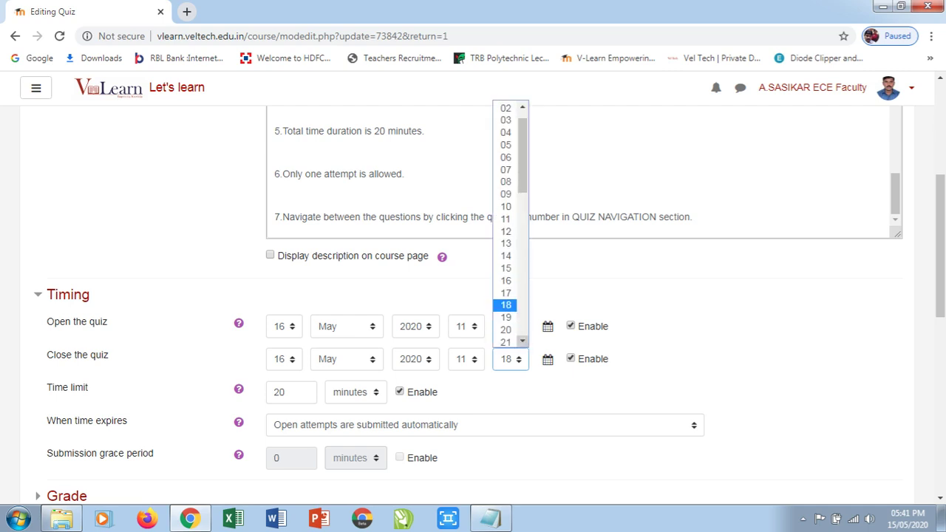
pyautogui.scroll(-4, 510, 222)
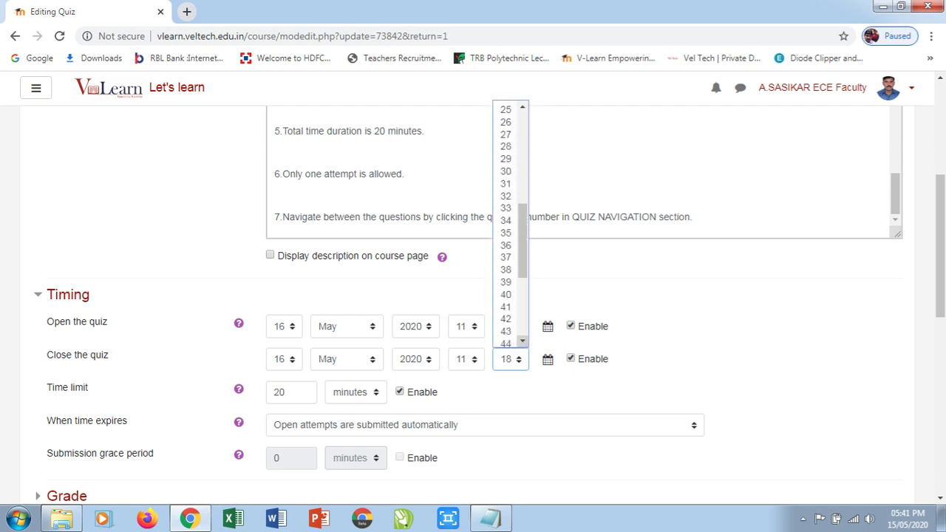
pyautogui.click(506, 295)
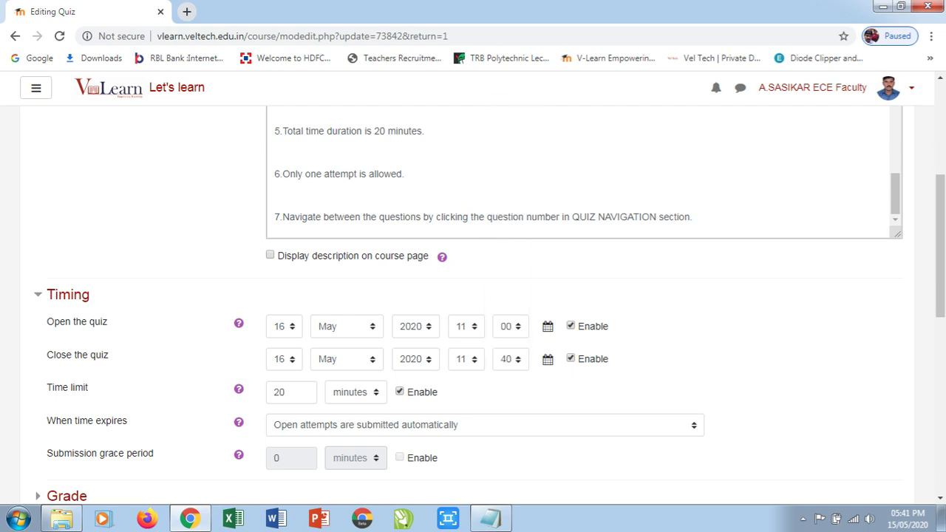
pyautogui.scroll(-7, 473, 303)
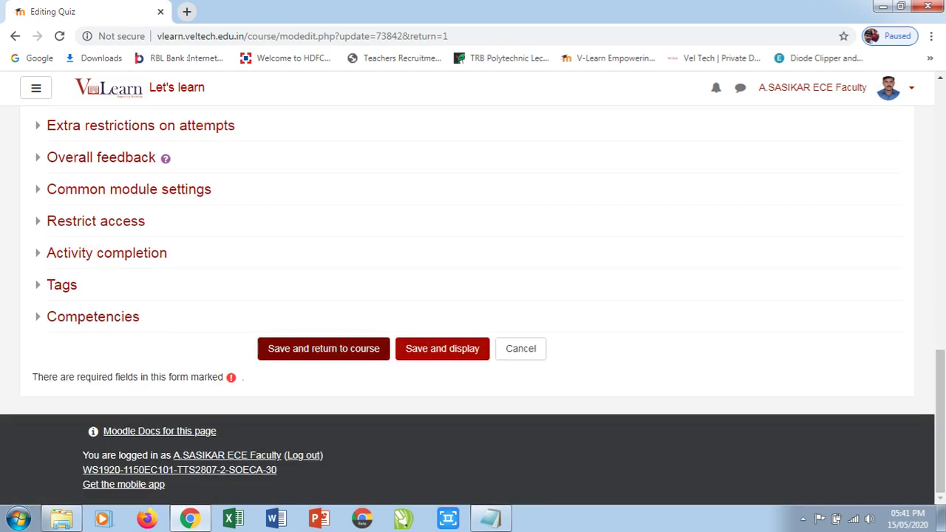
# Save the quiz settings, return to the course page and open the UT-II quiz
pyautogui.click(323, 348)
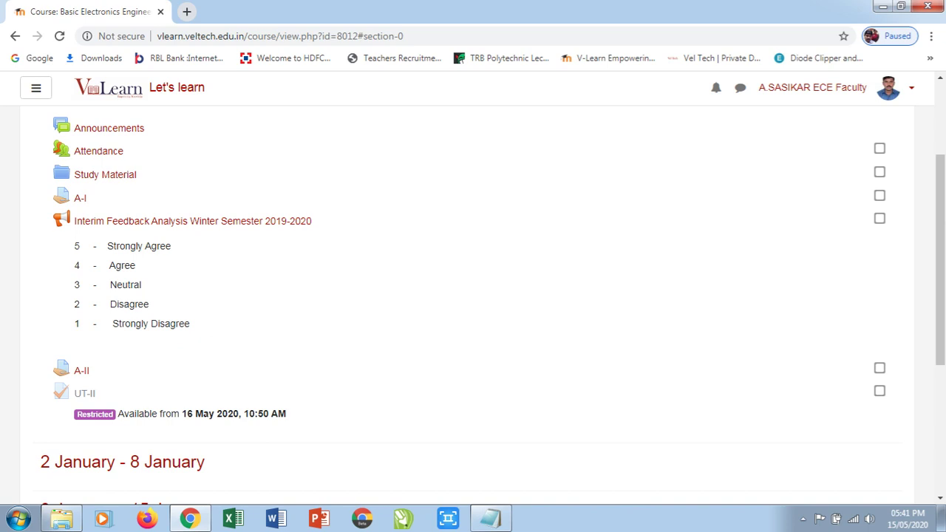
pyautogui.scroll(1, 84, 463)
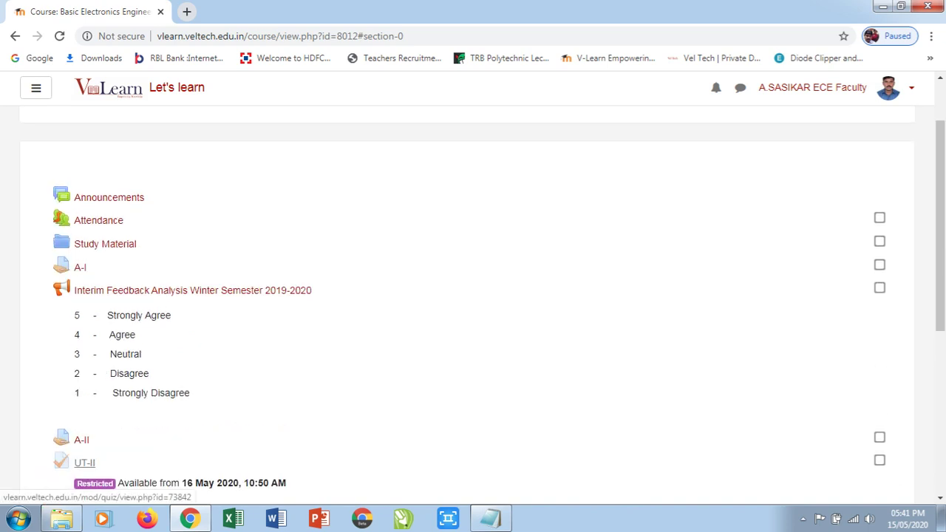
pyautogui.click(84, 462)
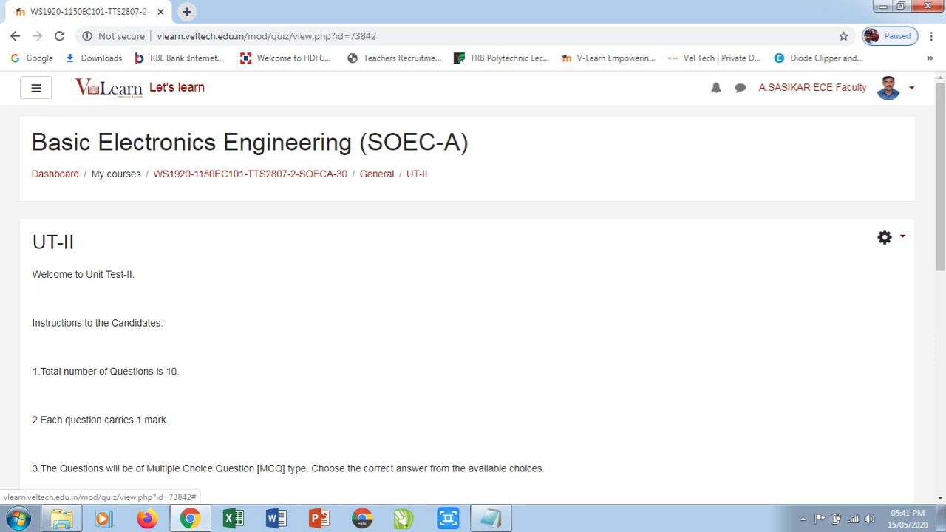
# Open the preview of the UT-II quiz and review the instructions to the candidates
pyautogui.click(890, 237)
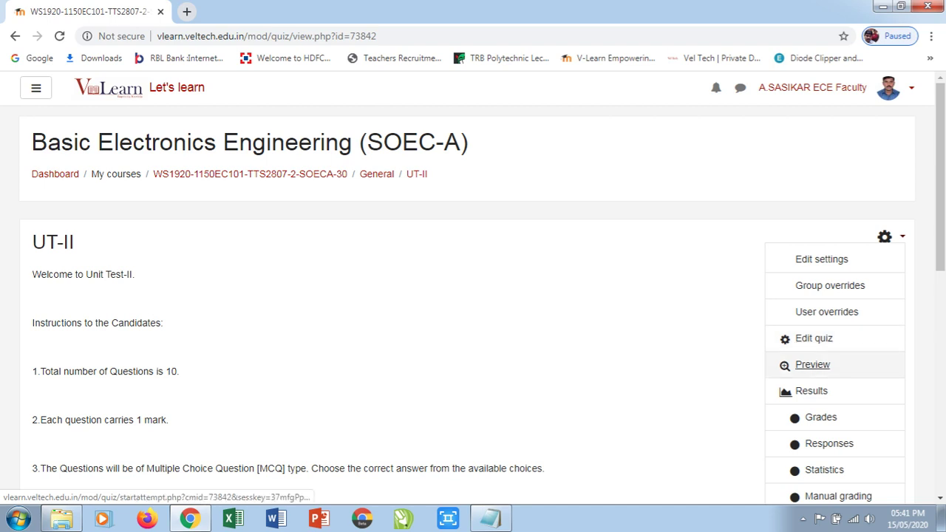
pyautogui.click(812, 364)
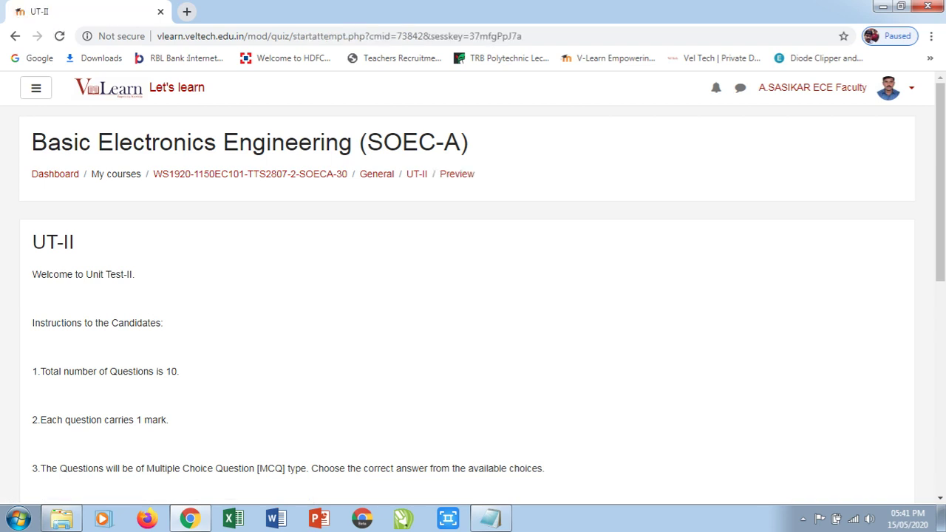
pyautogui.scroll(-6, 473, 295)
pyautogui.scroll(3, 473, 296)
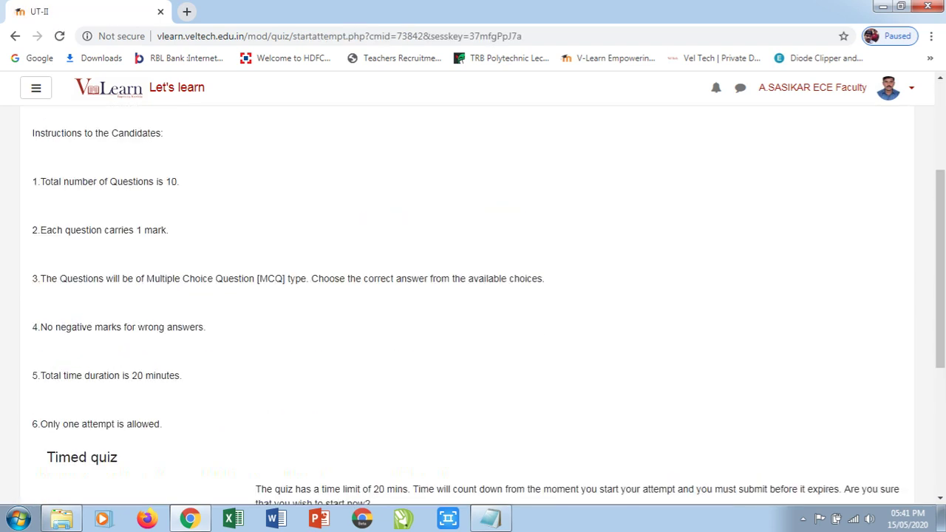
pyautogui.scroll(3, 473, 296)
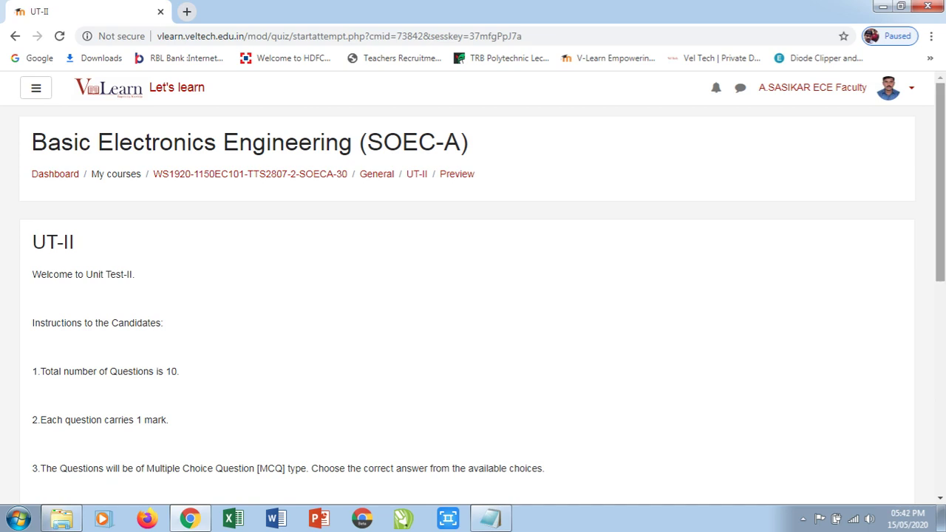
pyautogui.hotkey('ctrl', '-')
pyautogui.hotkey('ctrl', '-')
pyautogui.hotkey('ctrl', '-')
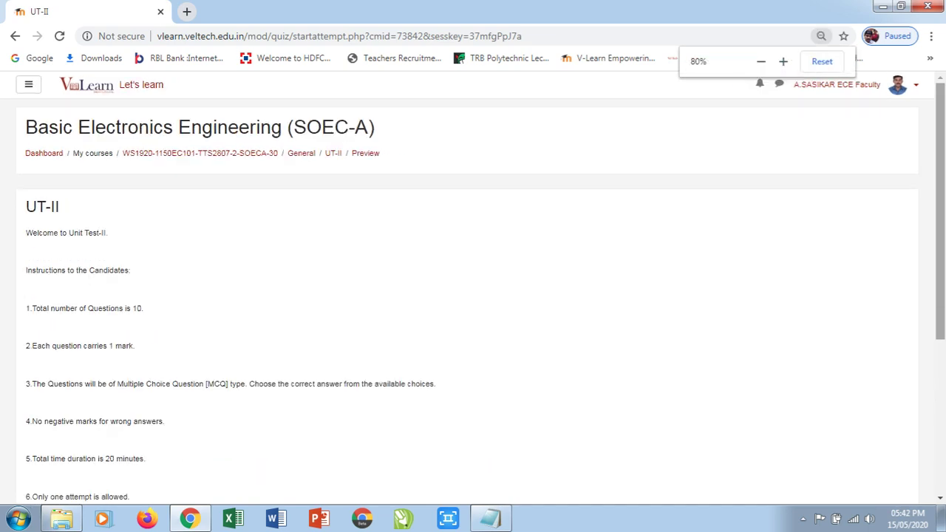
pyautogui.hotkey('ctrl', '+')
pyautogui.hotkey('ctrl', '+')
pyautogui.hotkey('ctrl', '+')
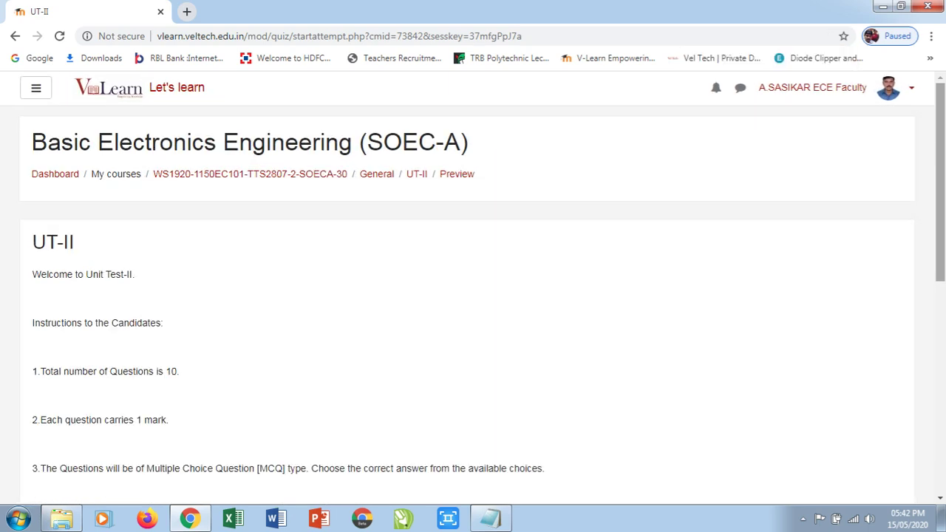
# Start the timed preview attempt and look over question 1 and its answer choices
pyautogui.scroll(-6, 473, 295)
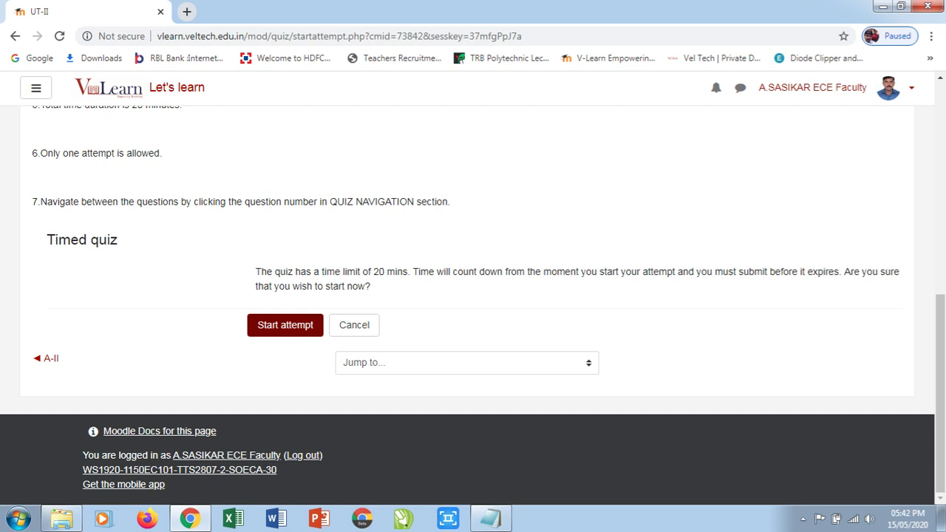
pyautogui.click(285, 325)
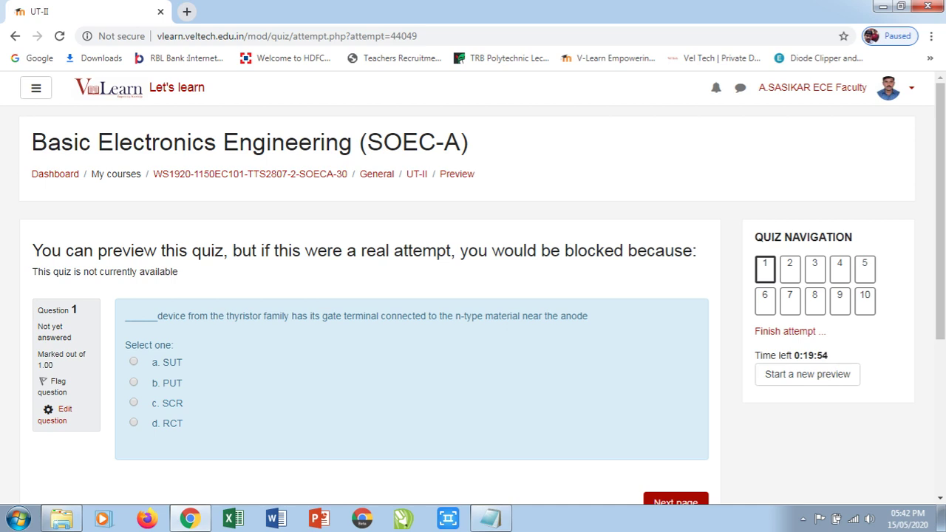
pyautogui.scroll(-2, 473, 296)
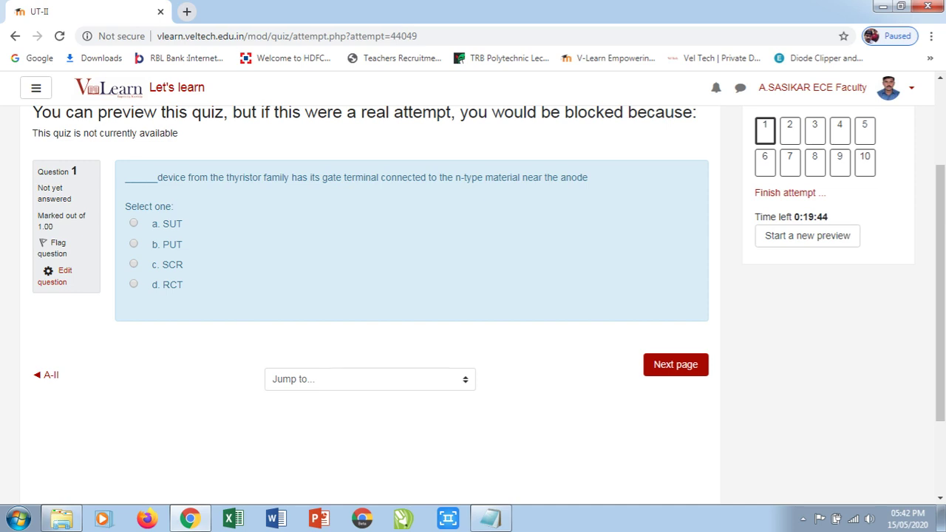
pyautogui.scroll(2, 473, 295)
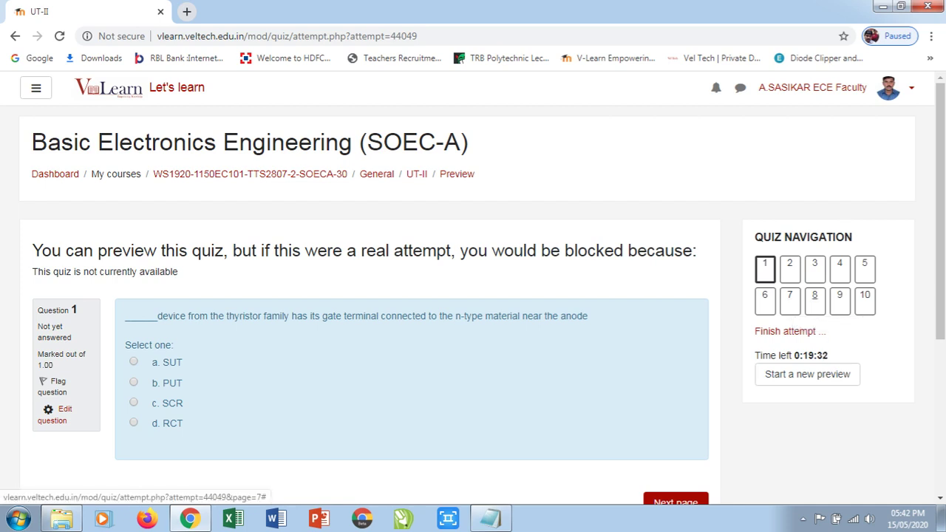
# Jump to question 8 and then question 5 of the preview attempt to check the quiz navigation
pyautogui.click(814, 299)
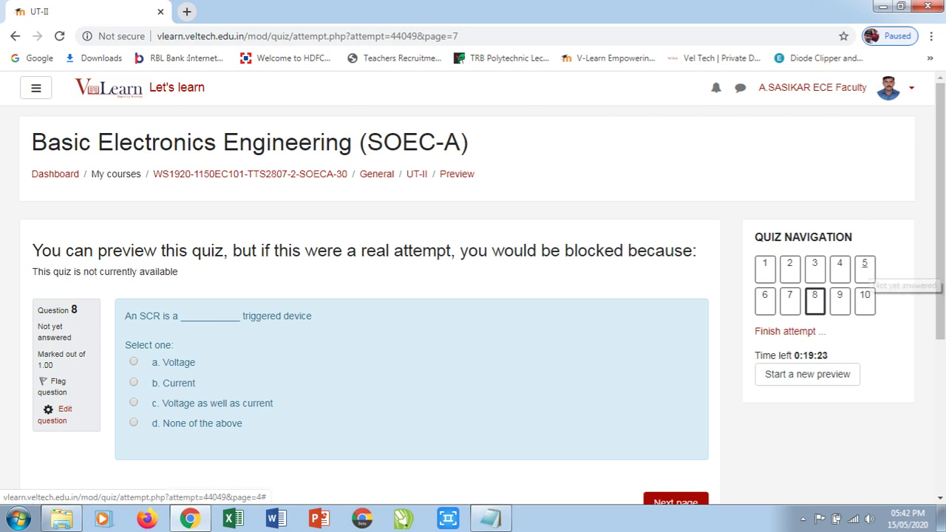
pyautogui.click(864, 269)
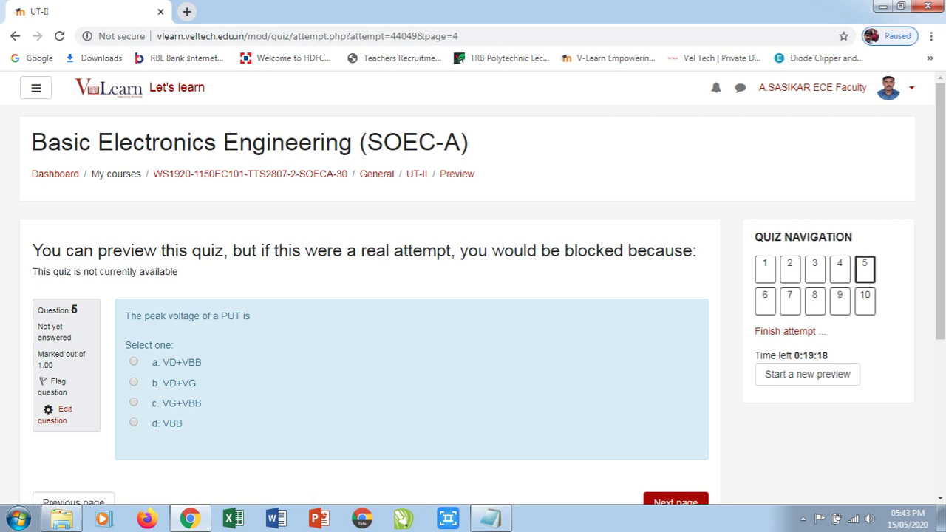
pyautogui.scroll(-2, 473, 296)
pyautogui.scroll(2, 473, 296)
pyautogui.scroll(-2, 473, 296)
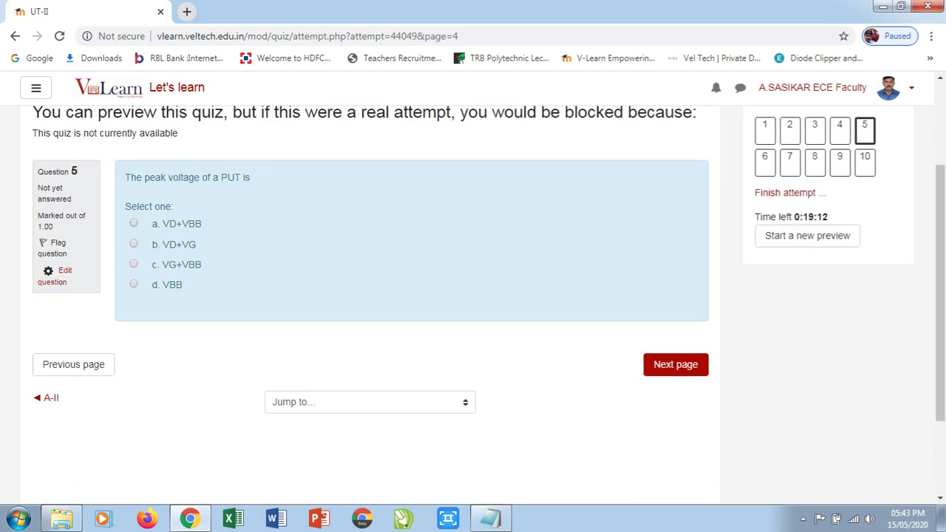
pyautogui.scroll(2, 473, 295)
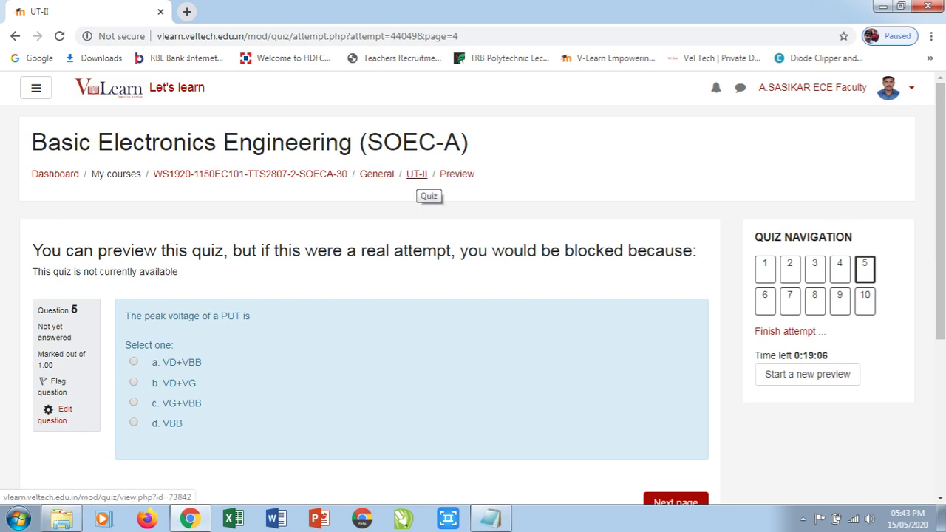
# Return to the UT-II quiz page and review its allowed attempts, opening and closing times, time limit and attempt summary
pyautogui.click(417, 173)
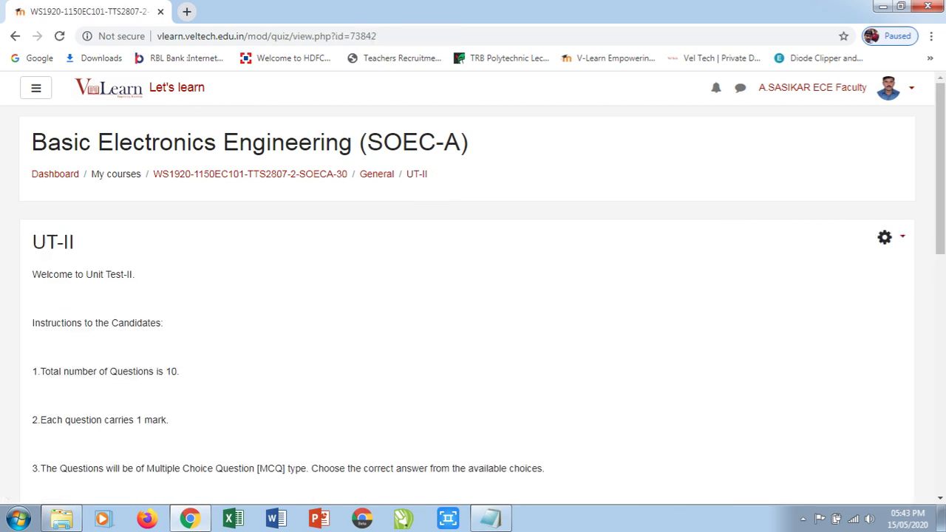
pyautogui.scroll(-10, 473, 295)
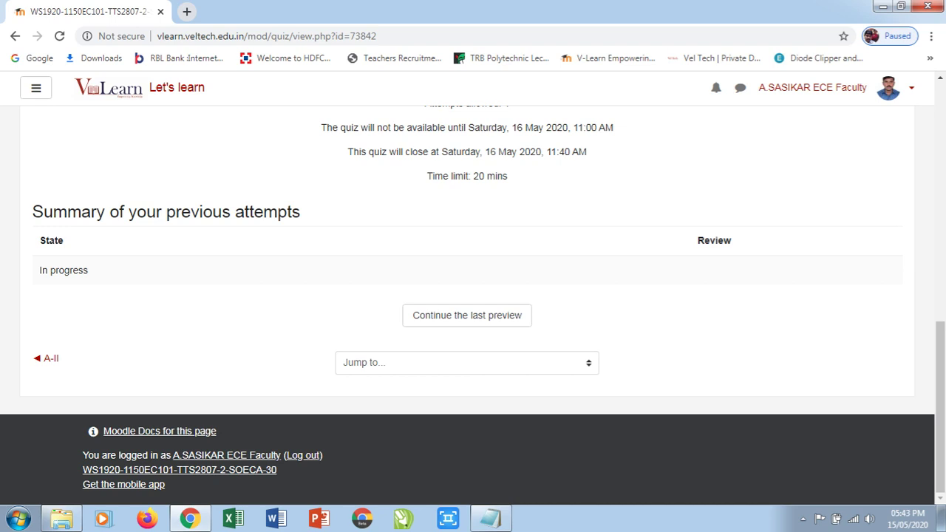
pyautogui.scroll(1, 473, 296)
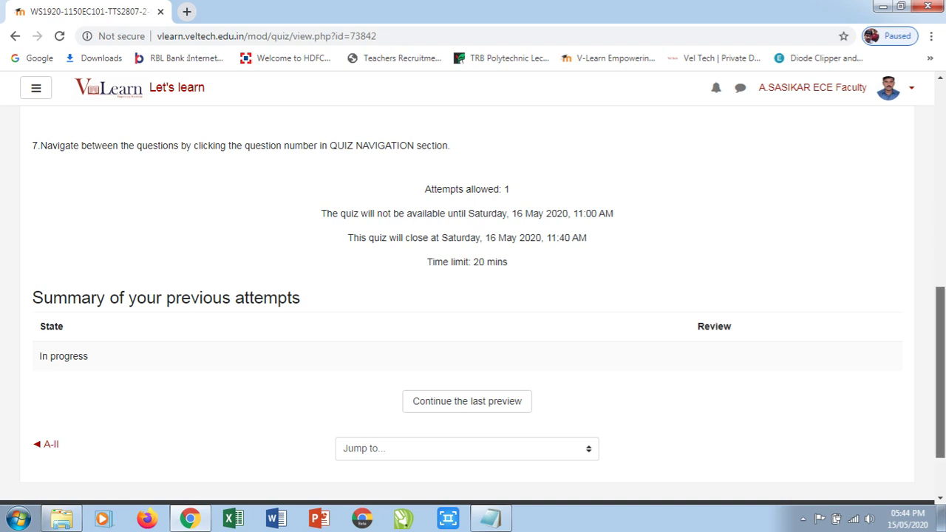
pyautogui.scroll(7, 940, 373)
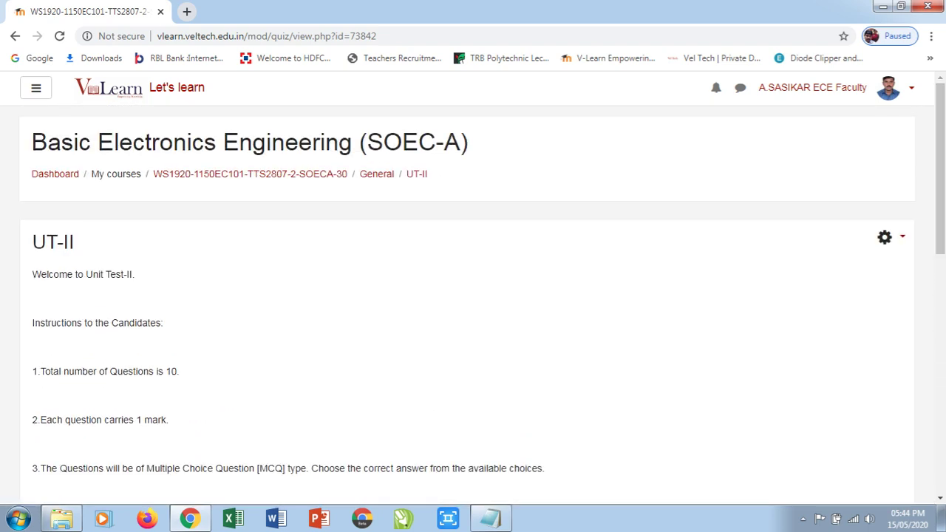